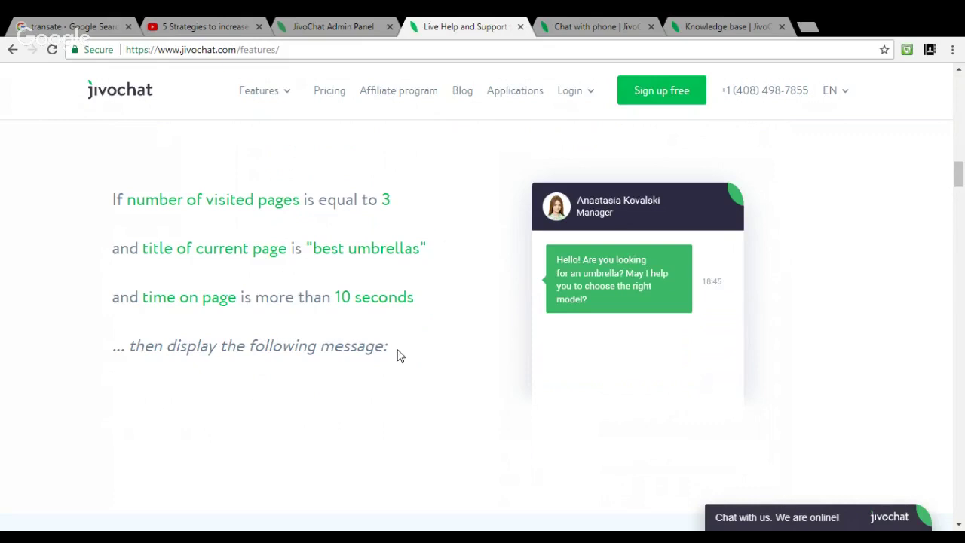
Step: Switch to the JivoChat admin panel and open the settings of the default-region website channel
left_click(344, 22)
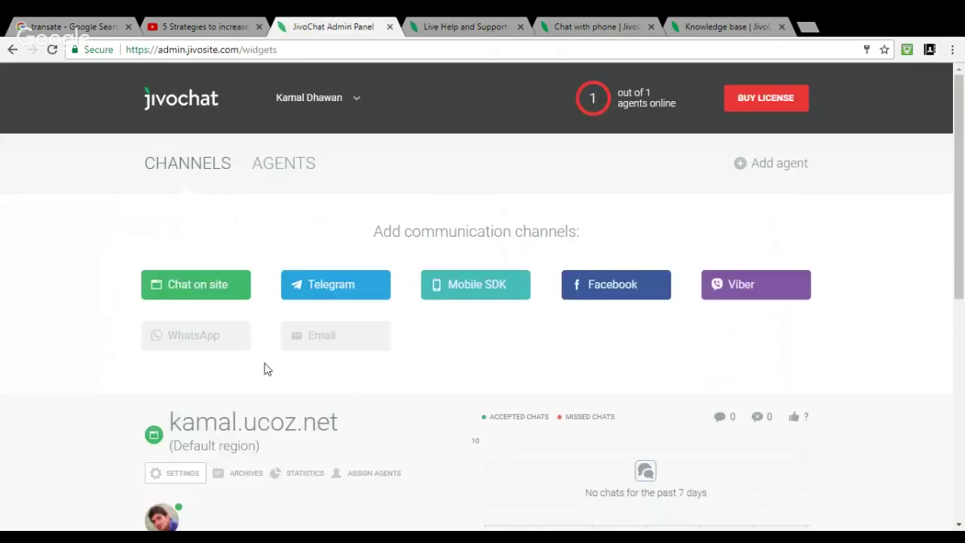
scroll(263, 370, "down", 1)
scroll(264, 369, "down", 2)
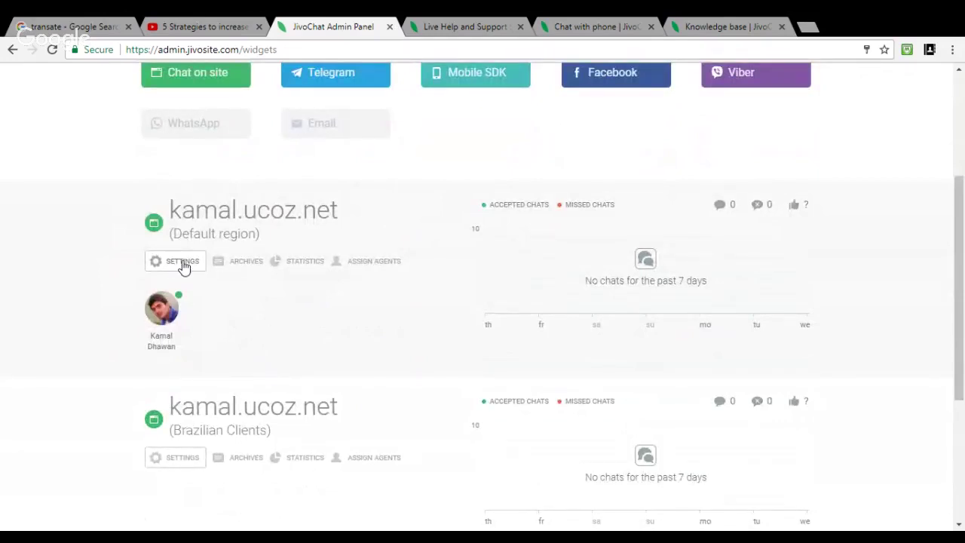
left_click(183, 264)
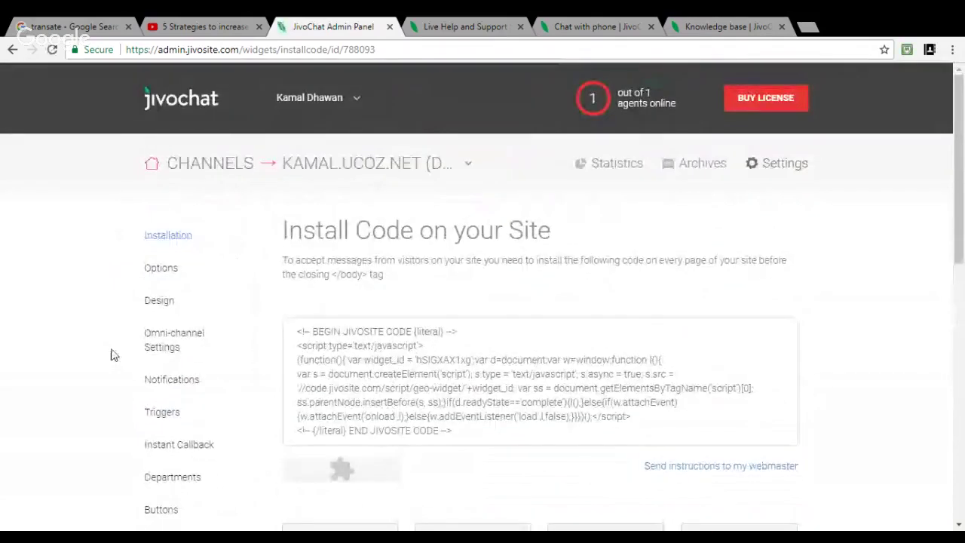
Step: Return to the channel list and look over the available communication channels
key("alt+Left")
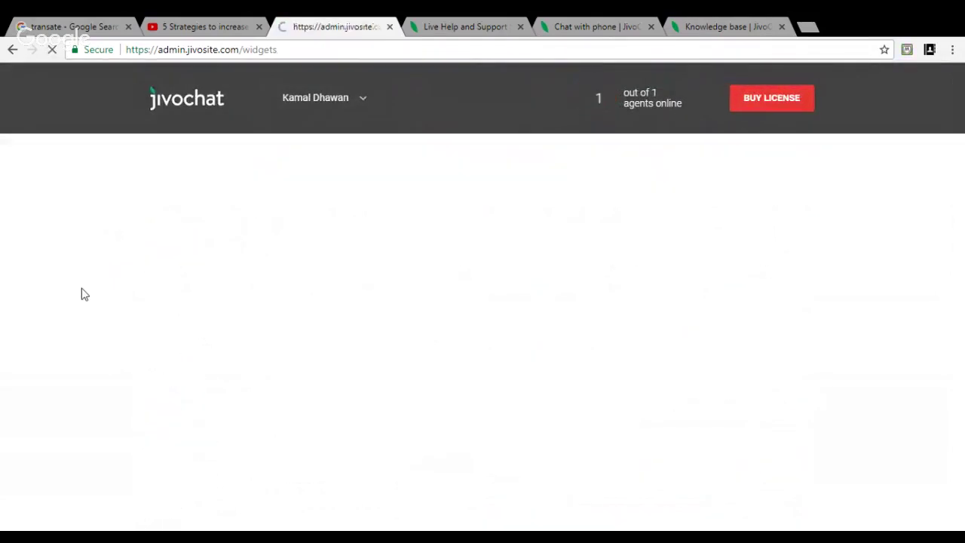
scroll(98, 400, "down", 2)
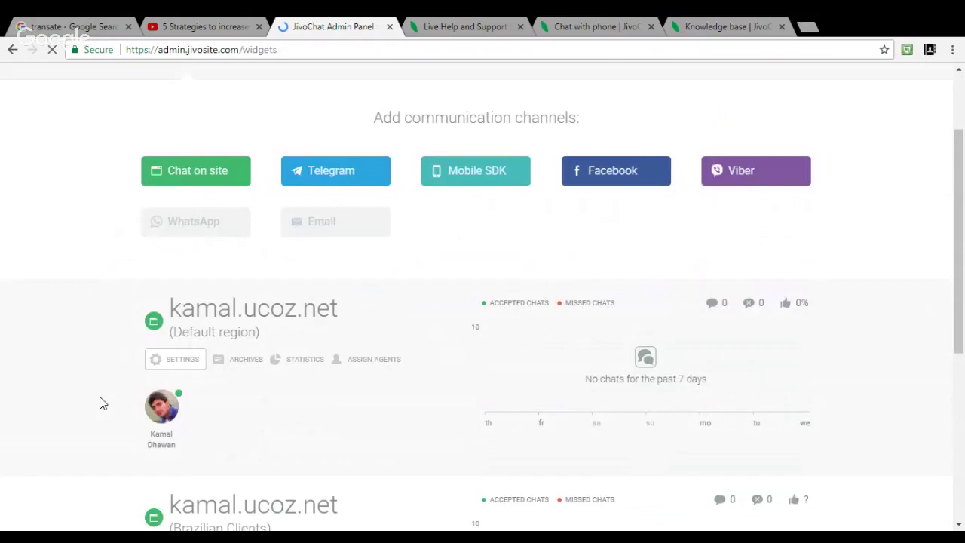
scroll(402, 385, "up", 1)
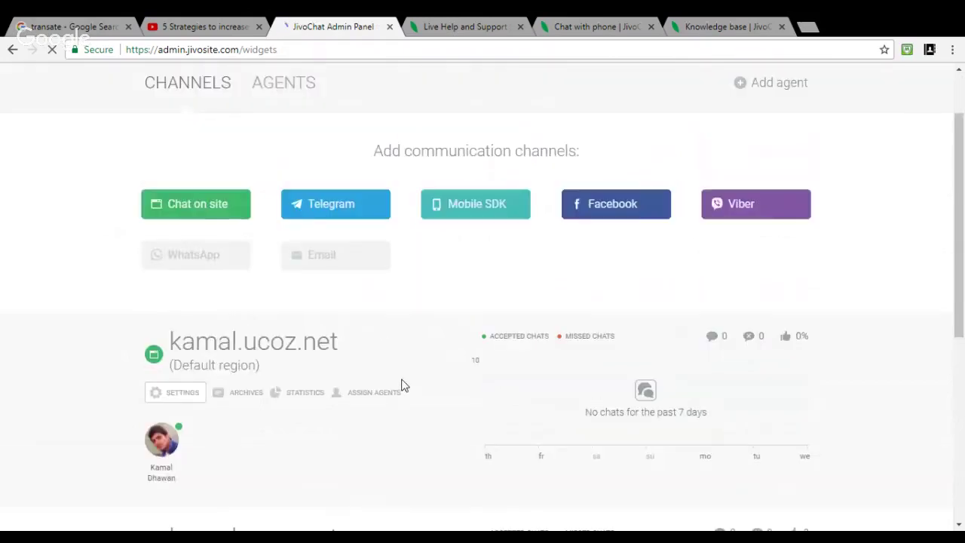
scroll(401, 385, "up", 1)
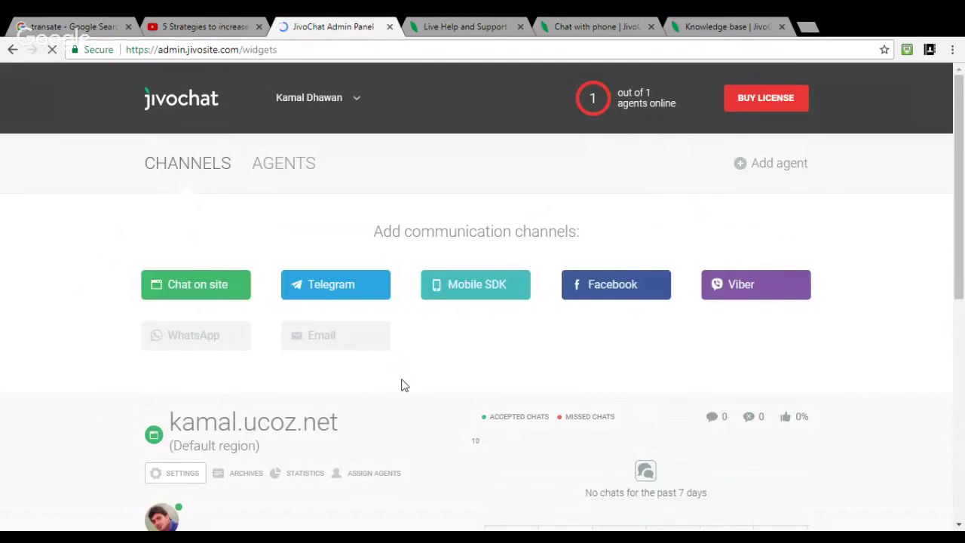
scroll(402, 385, "down", 2)
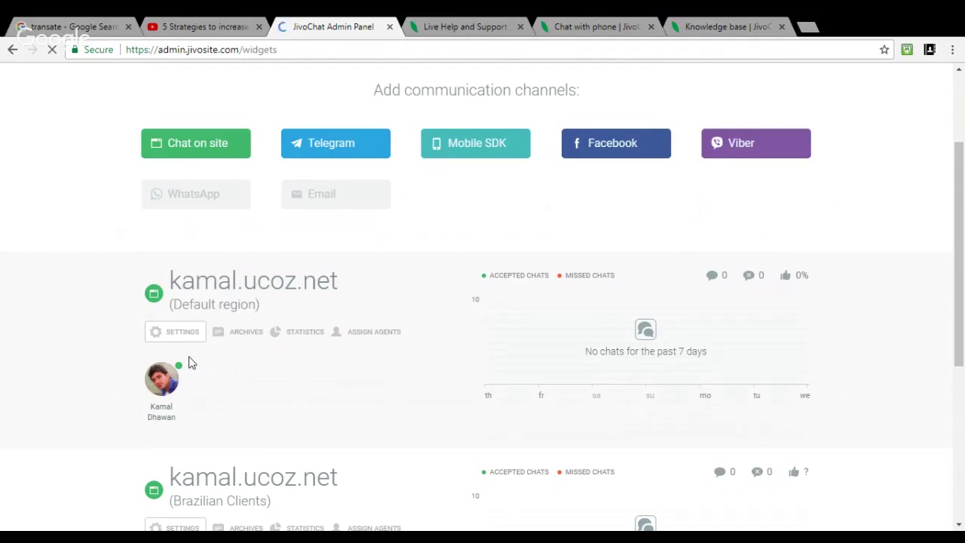
Step: Open the Triggers page in the settings of the default-region website channel
scroll(191, 362, "down", 1)
scroll(191, 362, "down", 1)
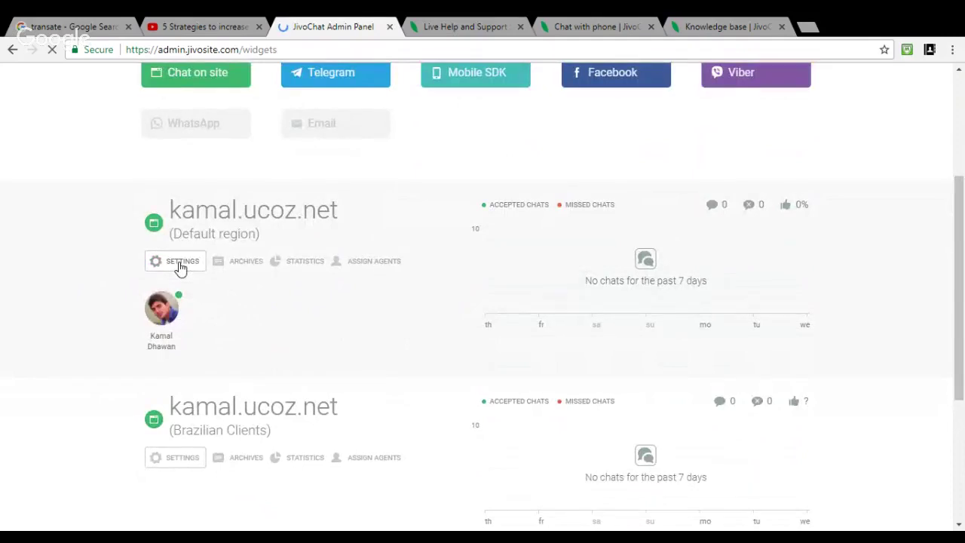
left_click(181, 264)
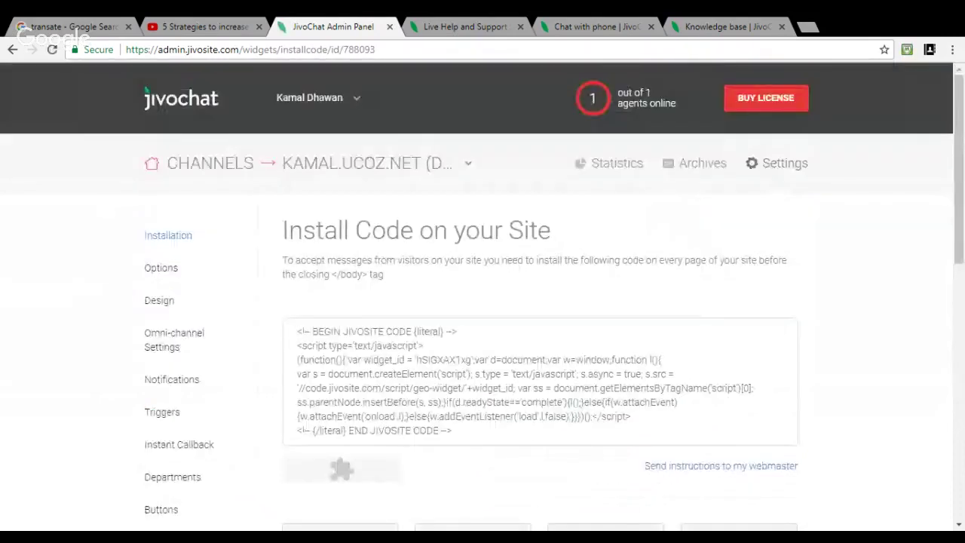
scroll(181, 267, "down", 1)
scroll(118, 323, "down", 1)
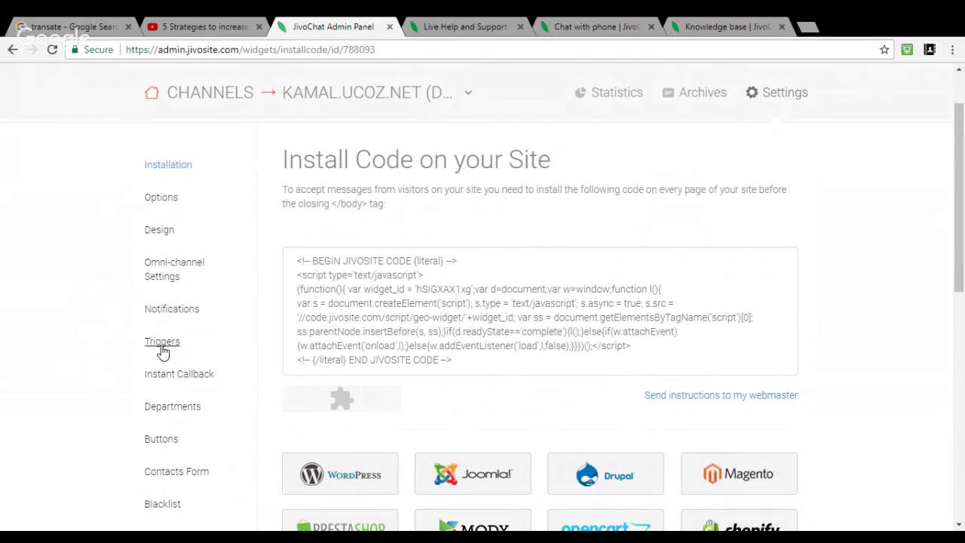
left_click(160, 345)
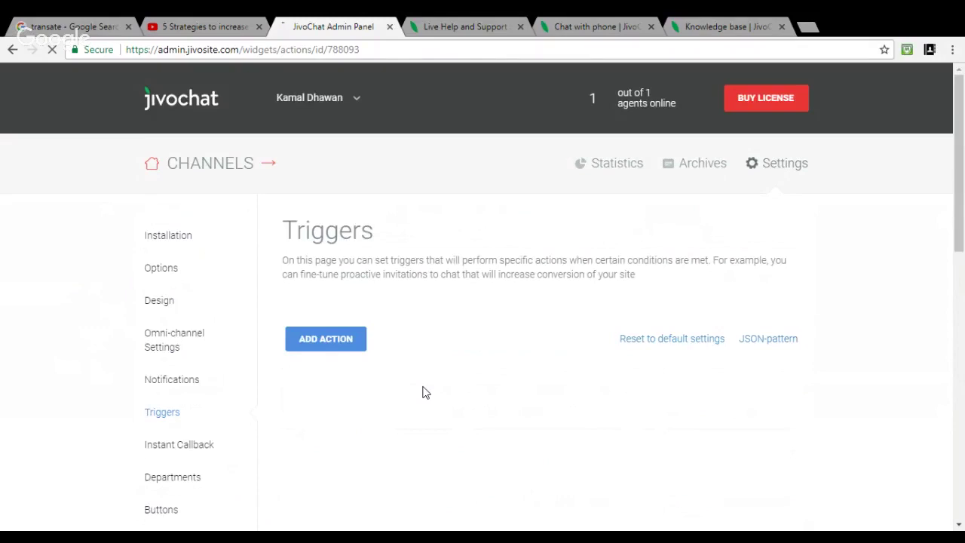
Step: Open the configuration of the "Proactive Invitation on Every Page" trigger and review its conditions and action
scroll(464, 401, "down", 1)
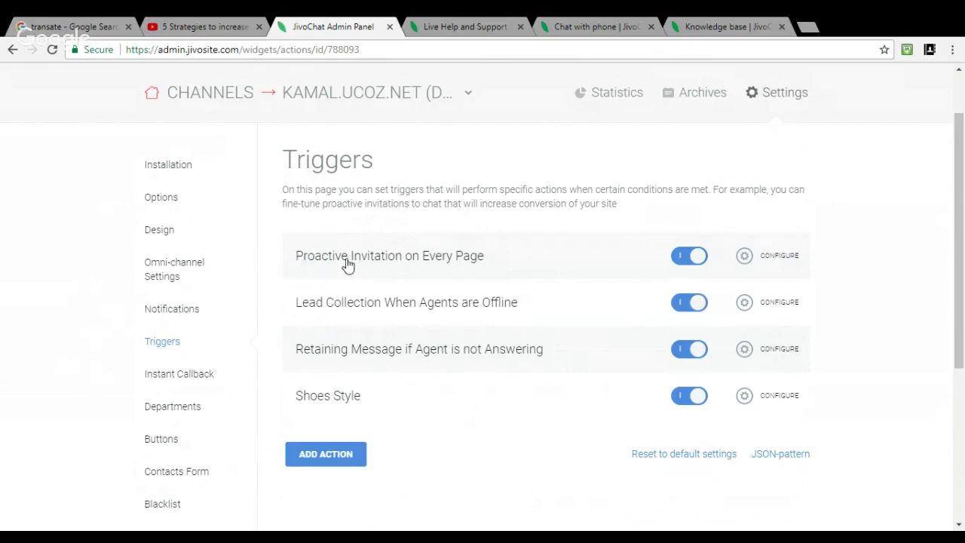
left_click(757, 262)
scroll(550, 350, "down", 1)
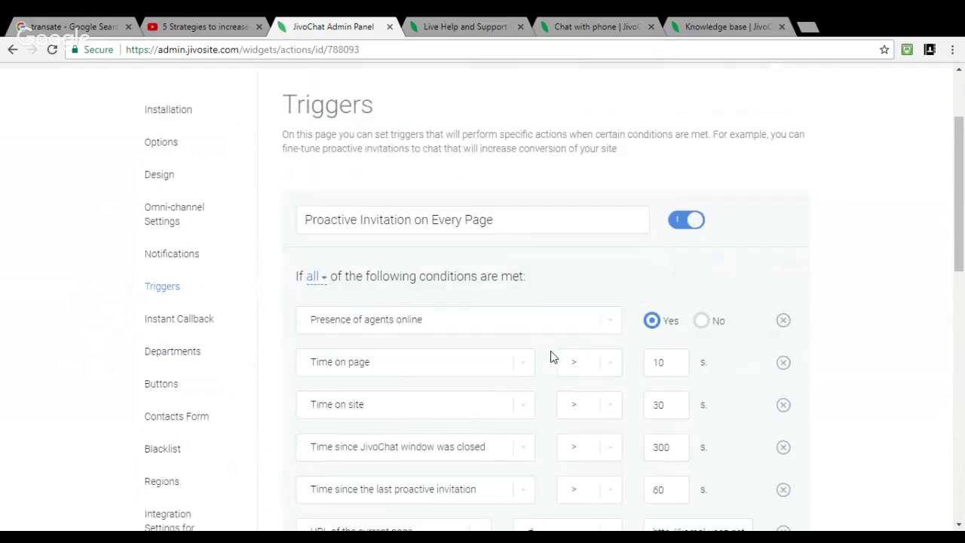
scroll(551, 355, "down", 1)
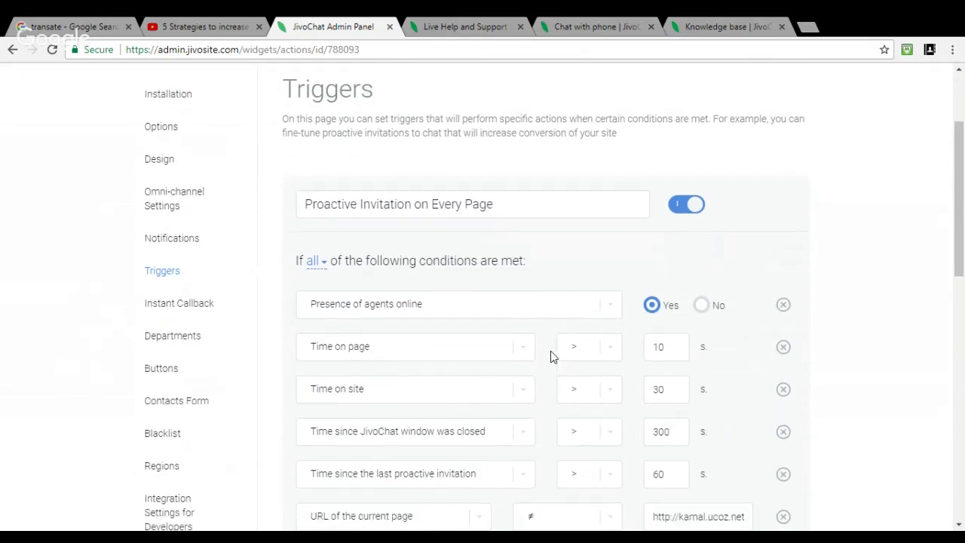
scroll(562, 350, "down", 1)
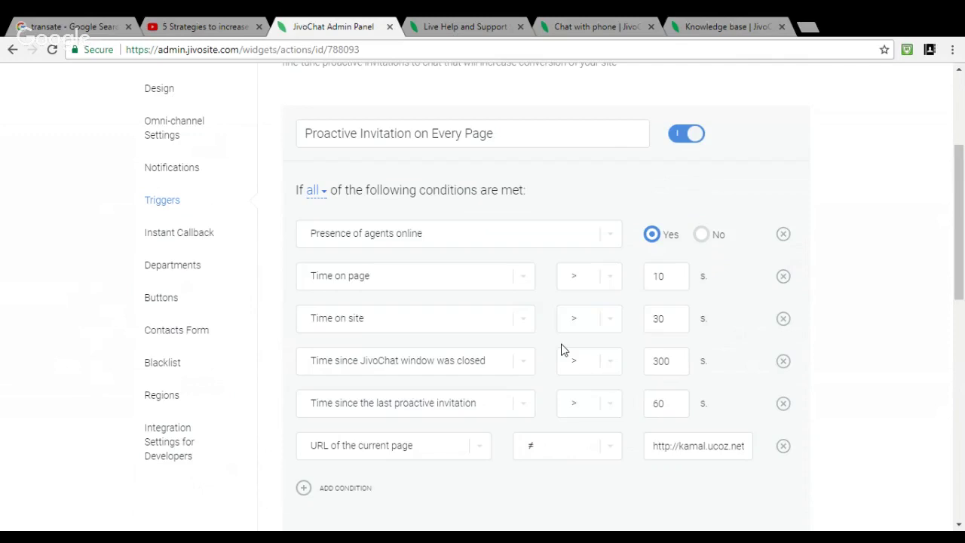
scroll(561, 350, "down", 3)
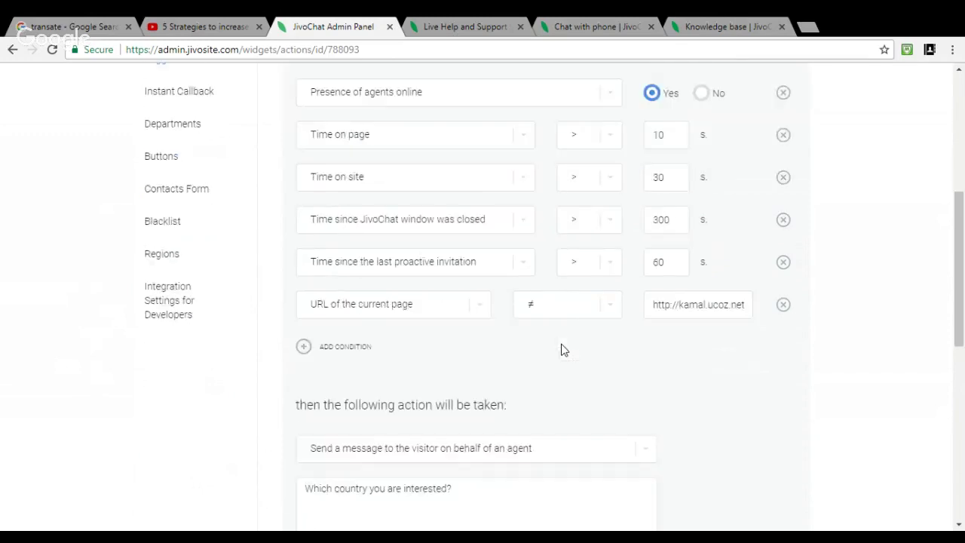
scroll(390, 247, "up", 3)
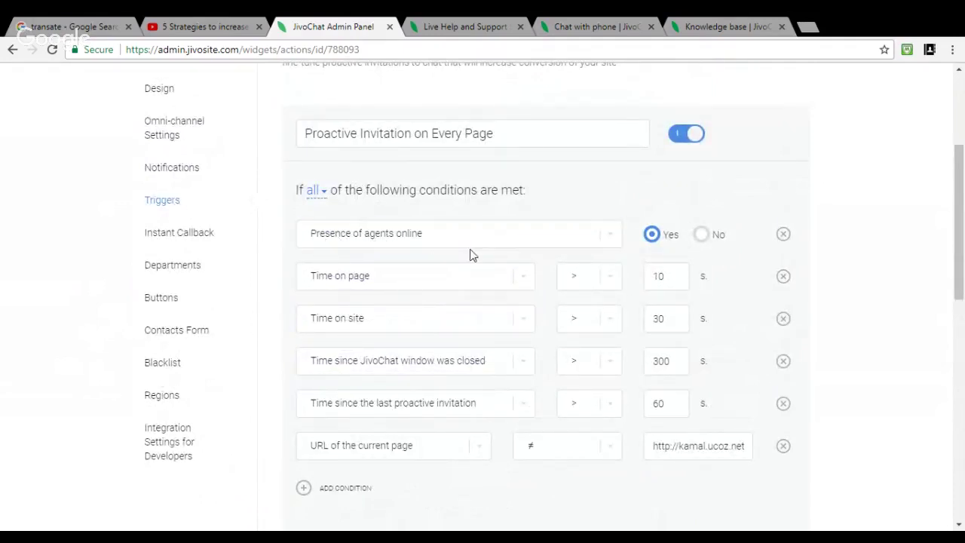
Step: Change the trigger's first condition to URL of the current page
left_click(516, 252)
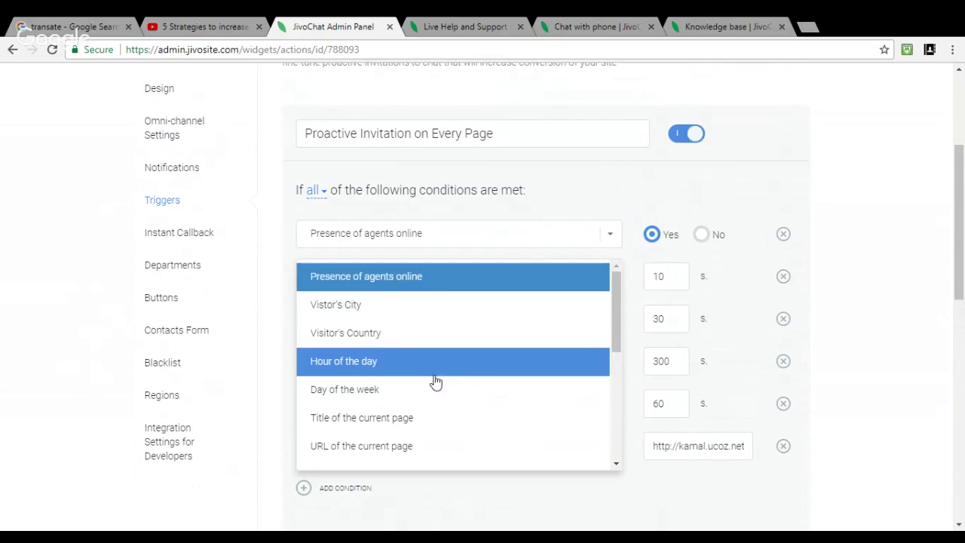
scroll(436, 380, "down", 1)
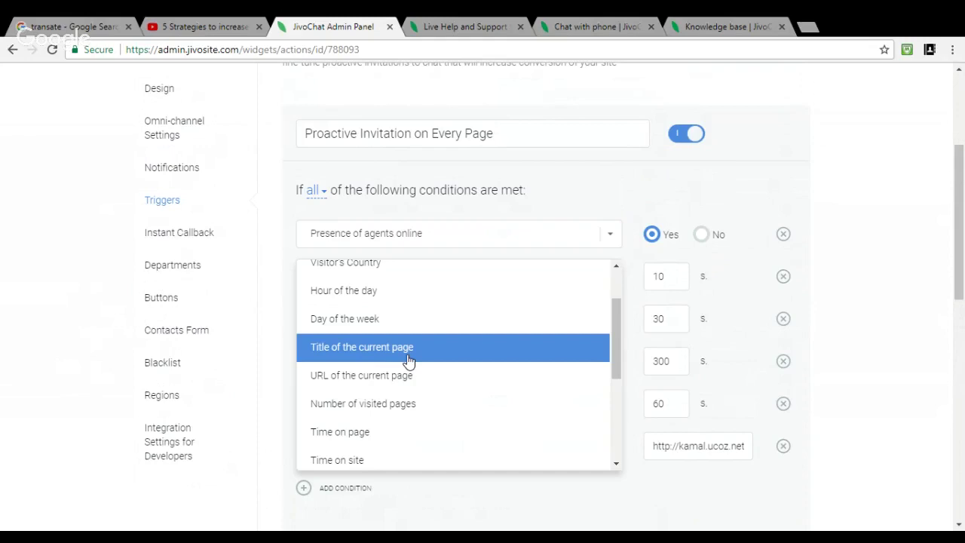
left_click(375, 377)
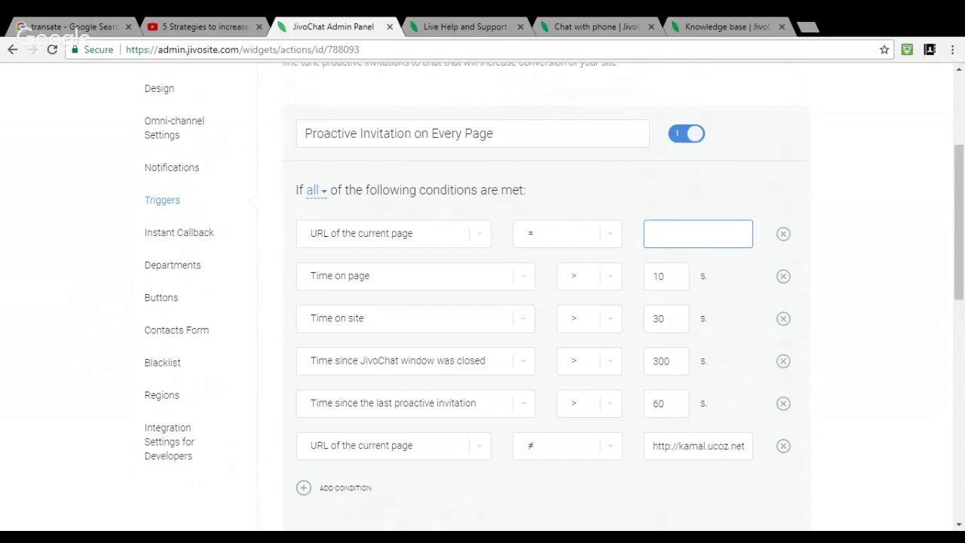
Step: Look through the condition types and set the first condition back to Presence of agents online
left_click(420, 242)
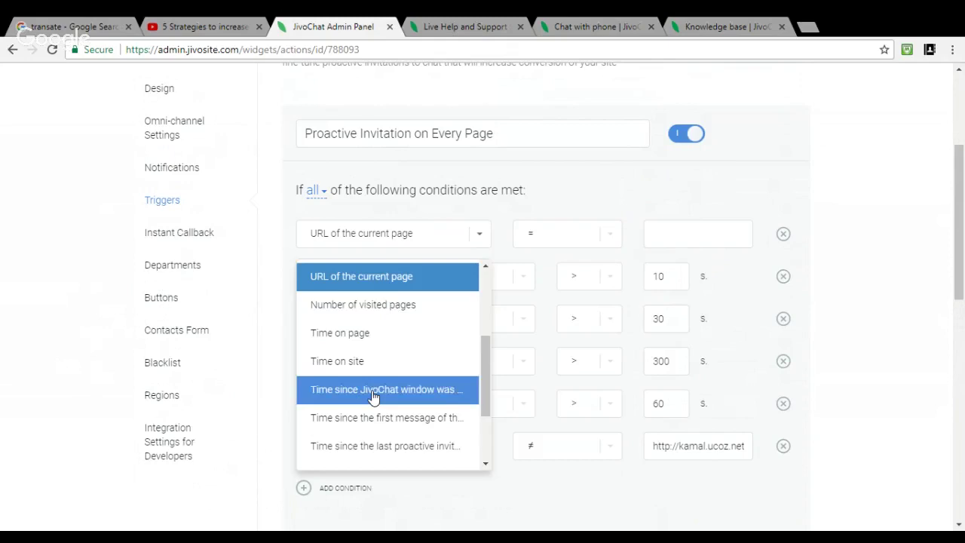
scroll(371, 396, "down", 3)
scroll(370, 396, "up", 5)
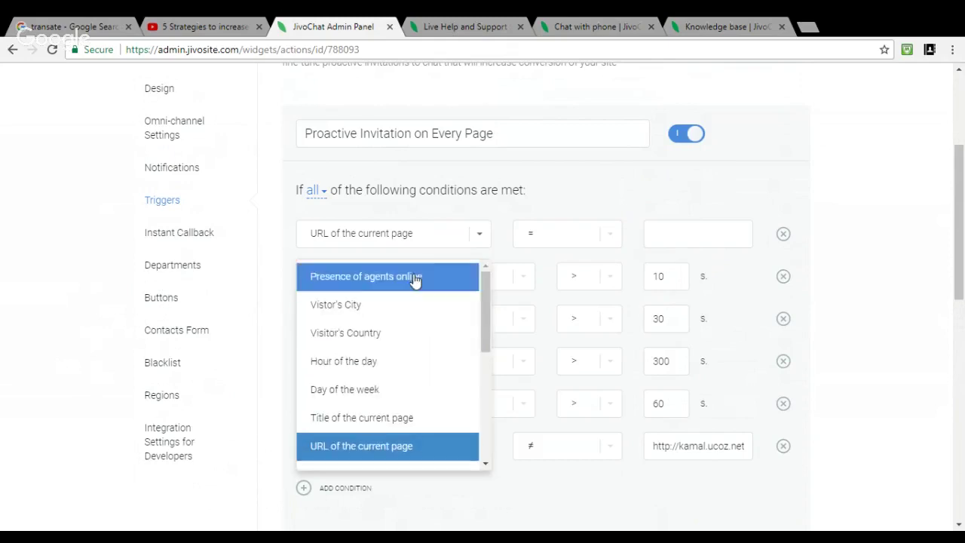
left_click(414, 279)
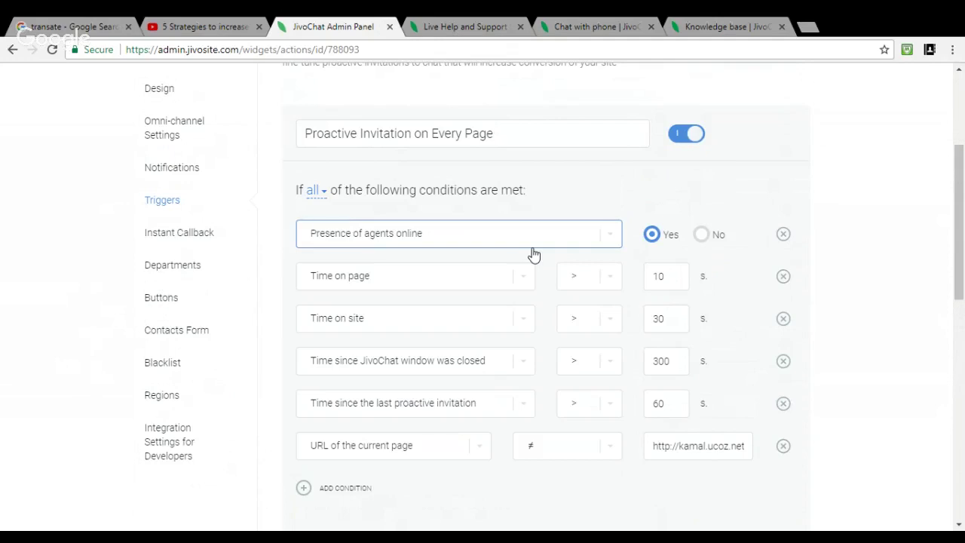
Step: Set the Time on page condition of the proactive invitation trigger to more than 20 seconds
scroll(486, 309, "down", 1)
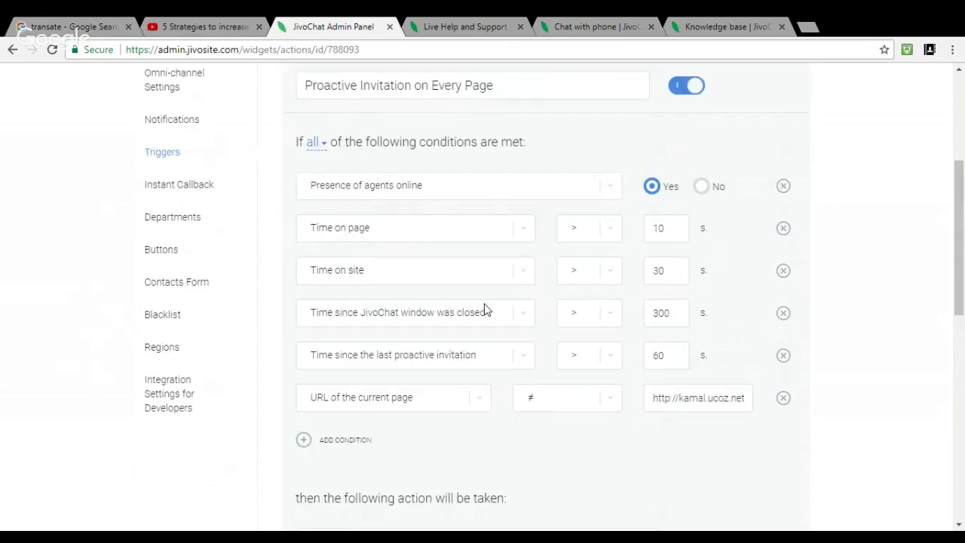
scroll(484, 304, "down", 1)
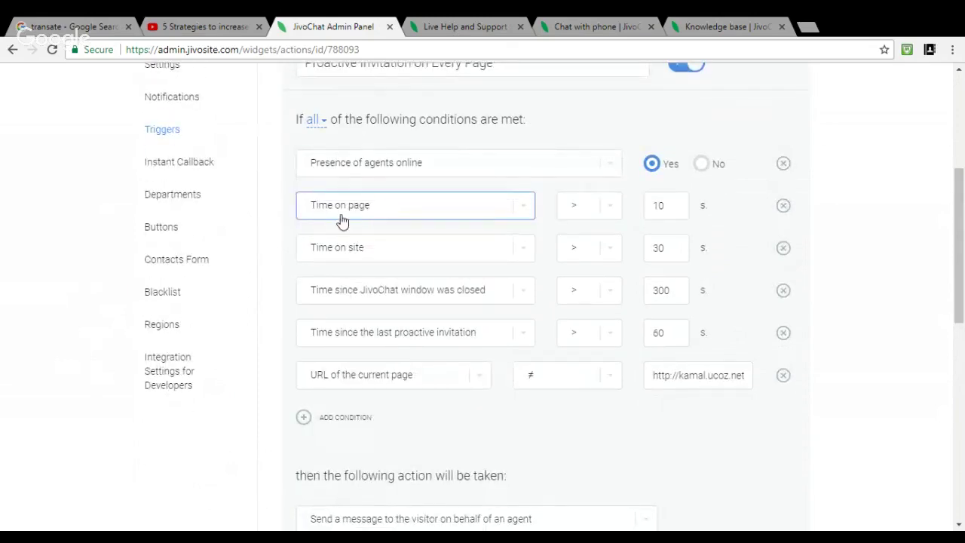
left_click(666, 208)
left_click_drag(666, 208, 635, 209)
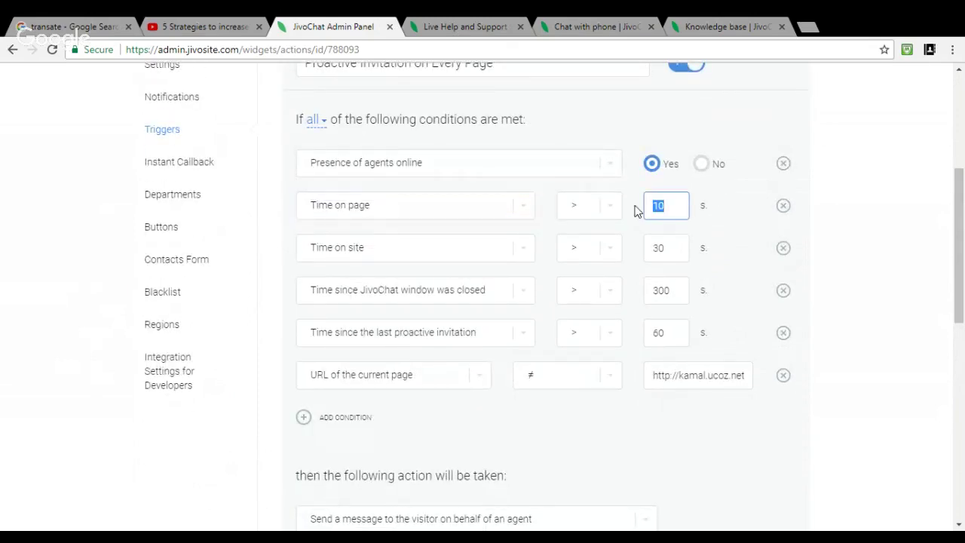
type("10")
key("ctrl+a")
type("5")
key("BackSpace")
type("20")
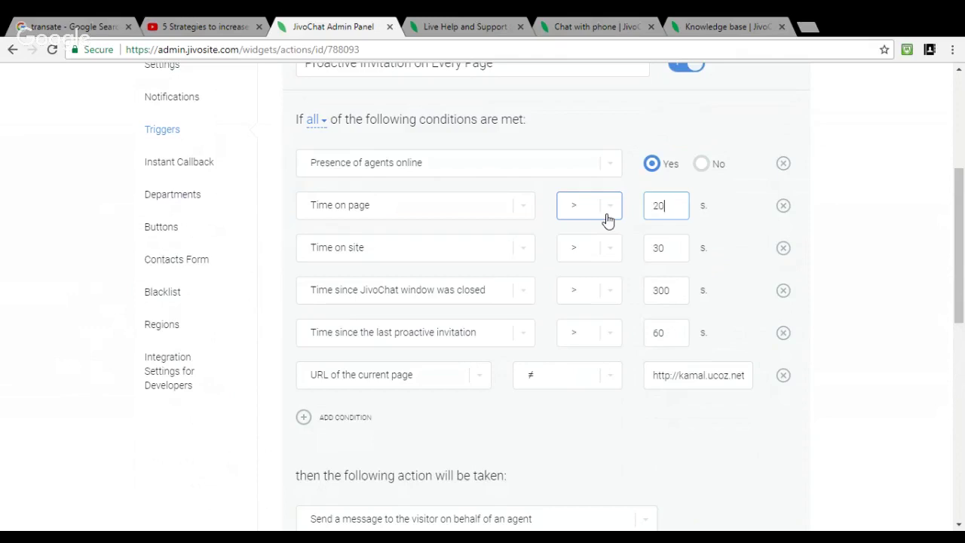
Step: Set the Time on page threshold back to 10 seconds and check the condition types available for that row
key("BackSpace")
key("BackSpace")
type("10")
left_click(453, 208)
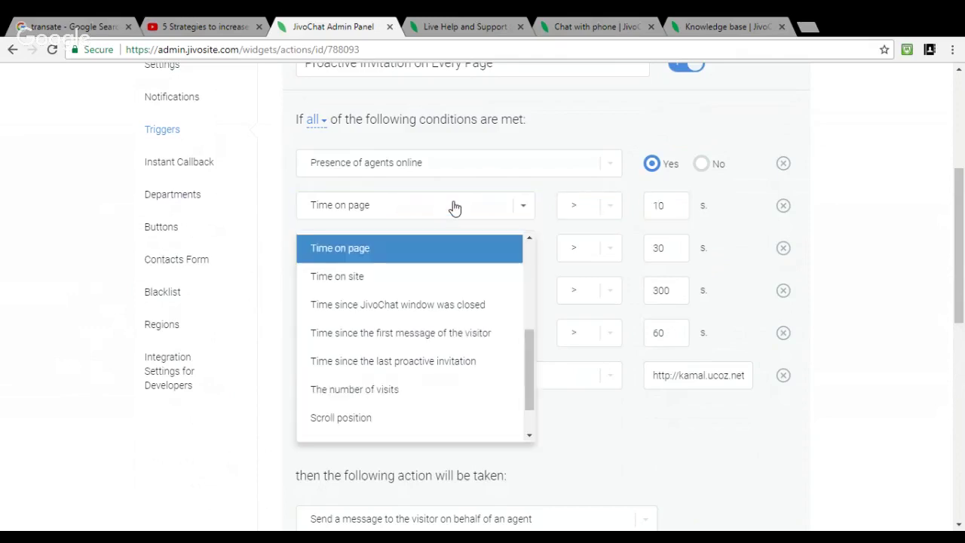
left_click(453, 208)
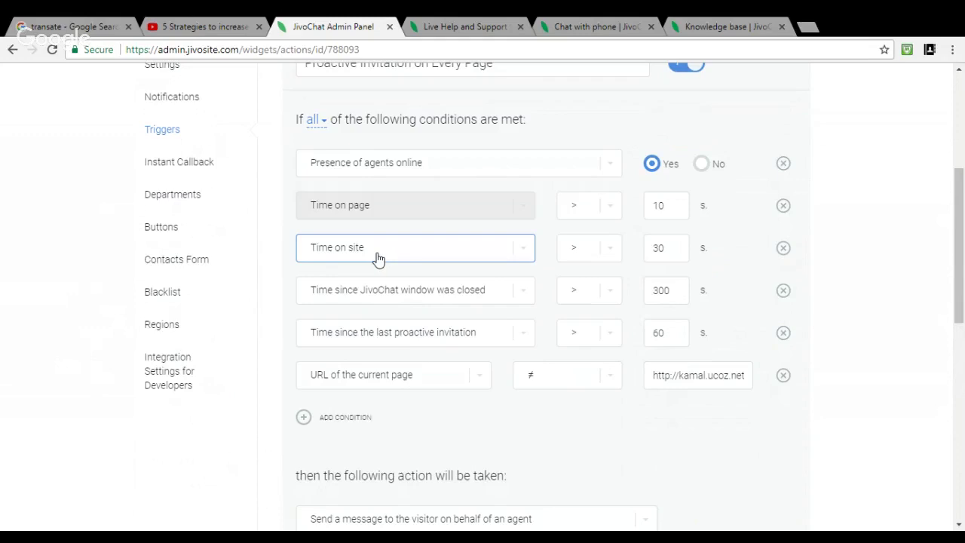
Step: Examine the Time on site value and the remaining conditions and action of the proactive invitation trigger
left_click(658, 248)
double_click(658, 248)
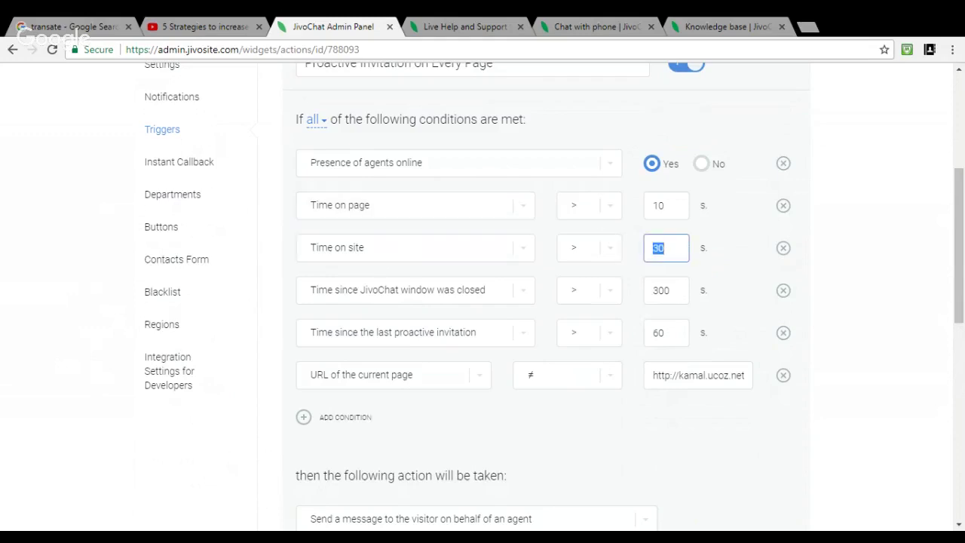
scroll(448, 365, "down", 1)
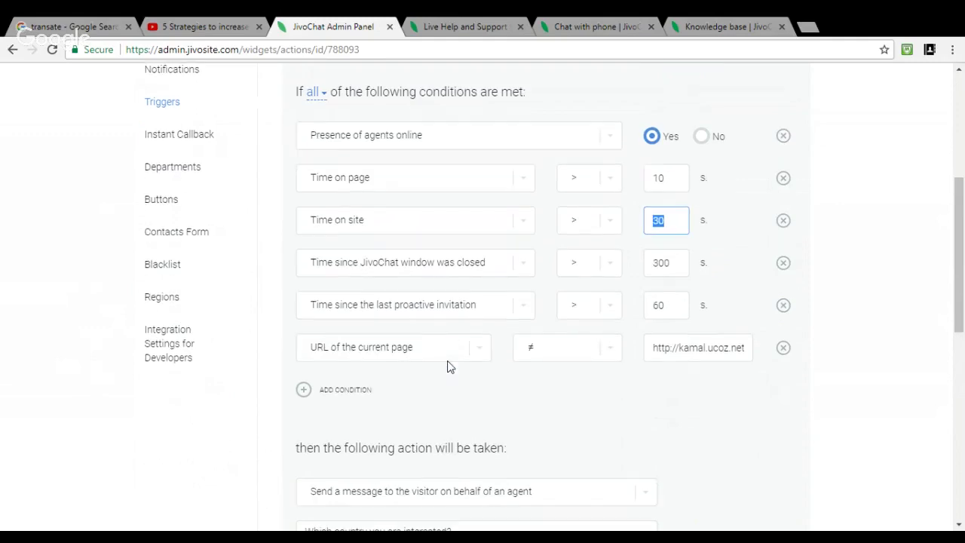
scroll(448, 366, "down", 1)
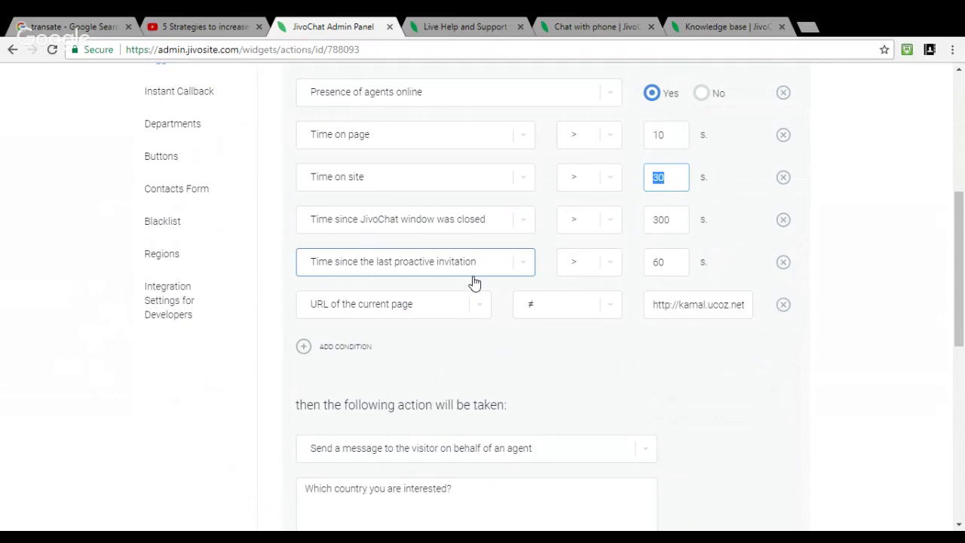
Step: Switch to the JivoChat features page and close the chat window covering the trigger example
left_click(471, 23)
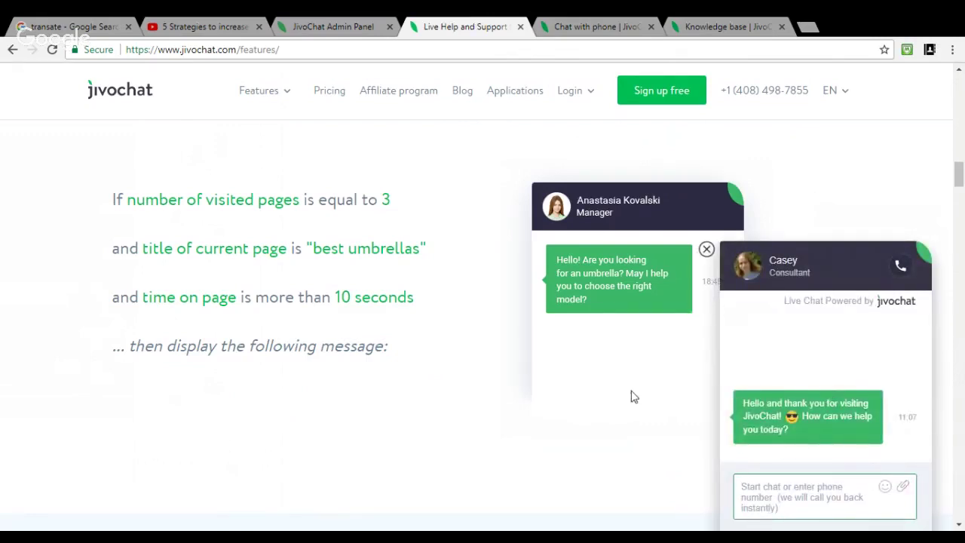
left_click(706, 252)
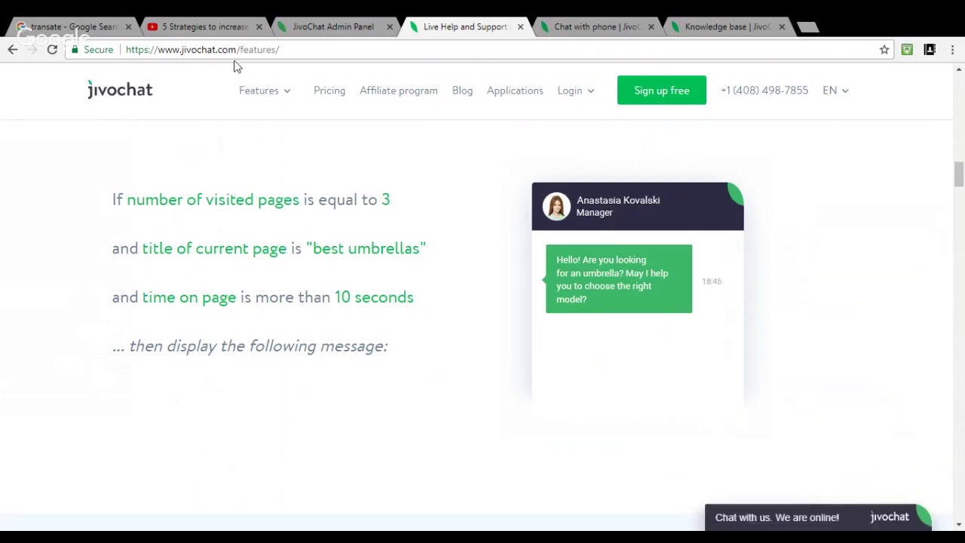
Step: Compare the window-closed and last-invitation time conditions of the proactive invitation trigger with the example on the JivoChat features page
left_click(369, 23)
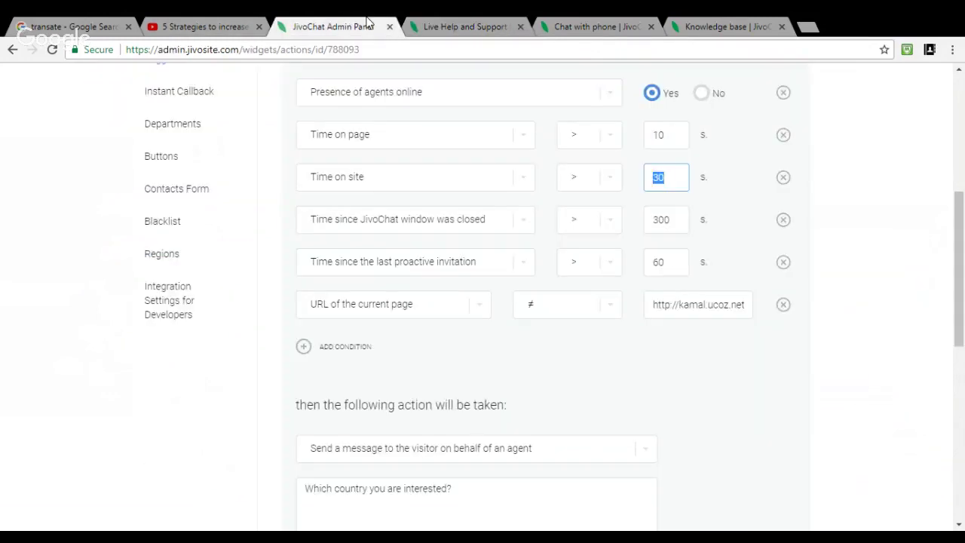
key("Tab")
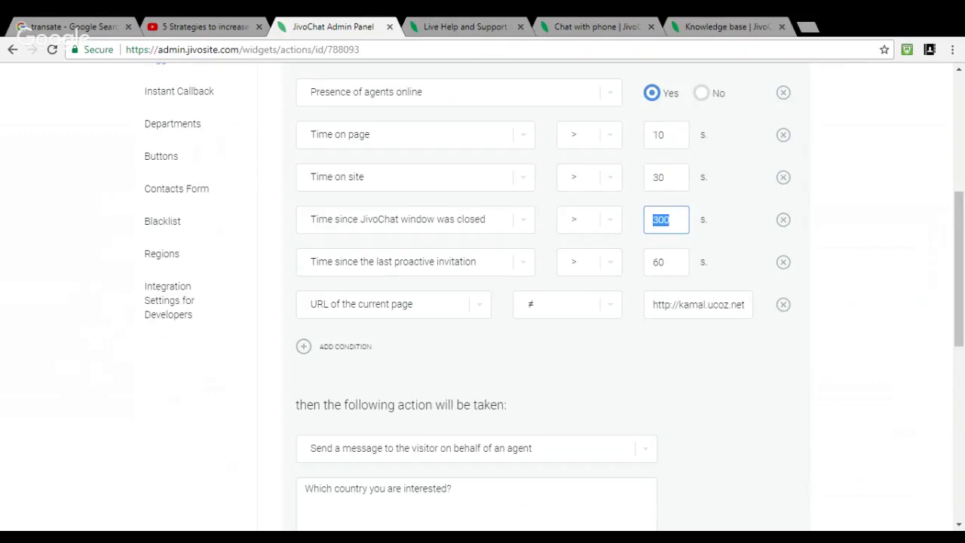
left_click(468, 24)
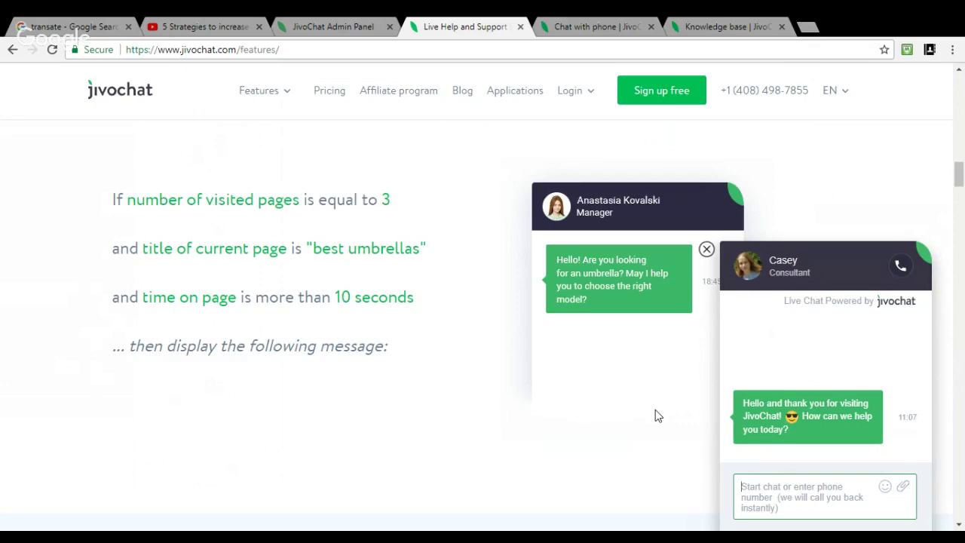
left_click(337, 24)
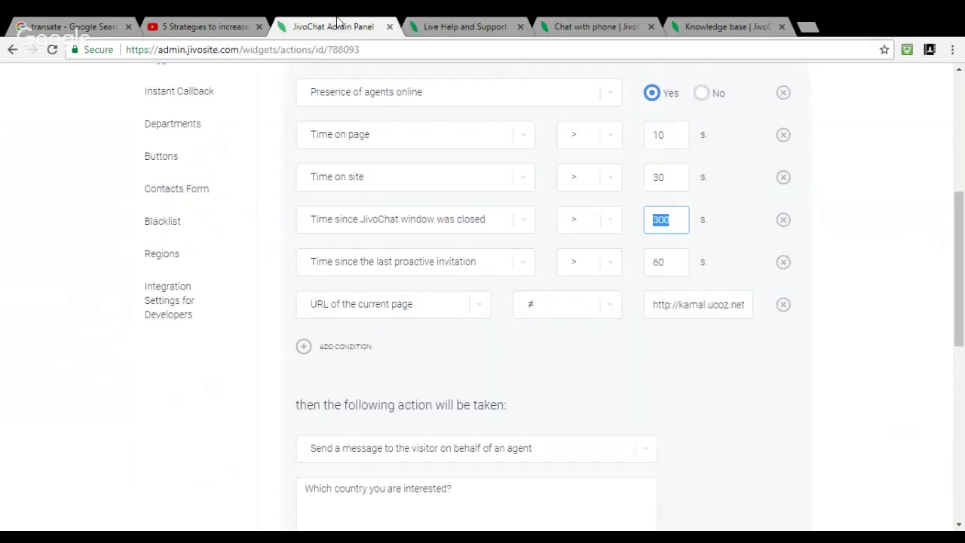
left_click(681, 224)
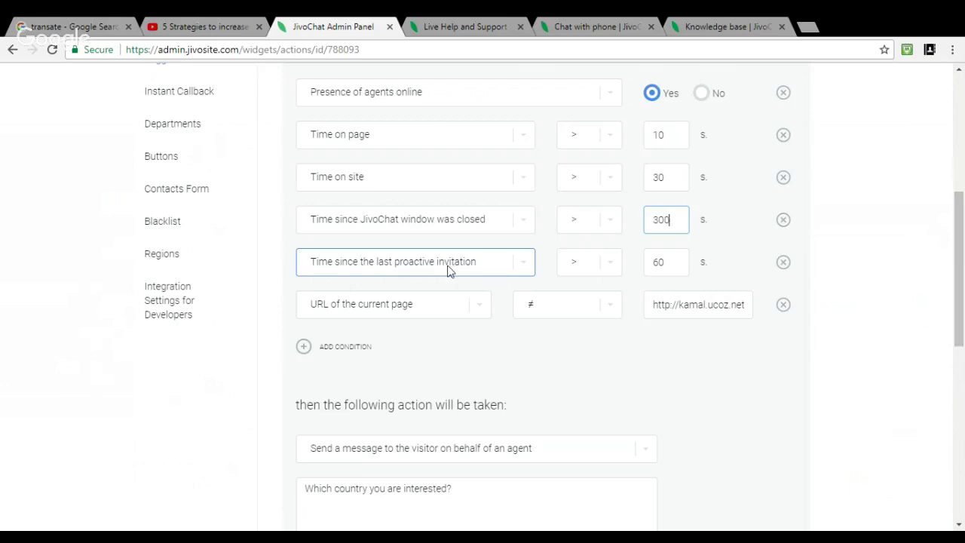
left_click(445, 23)
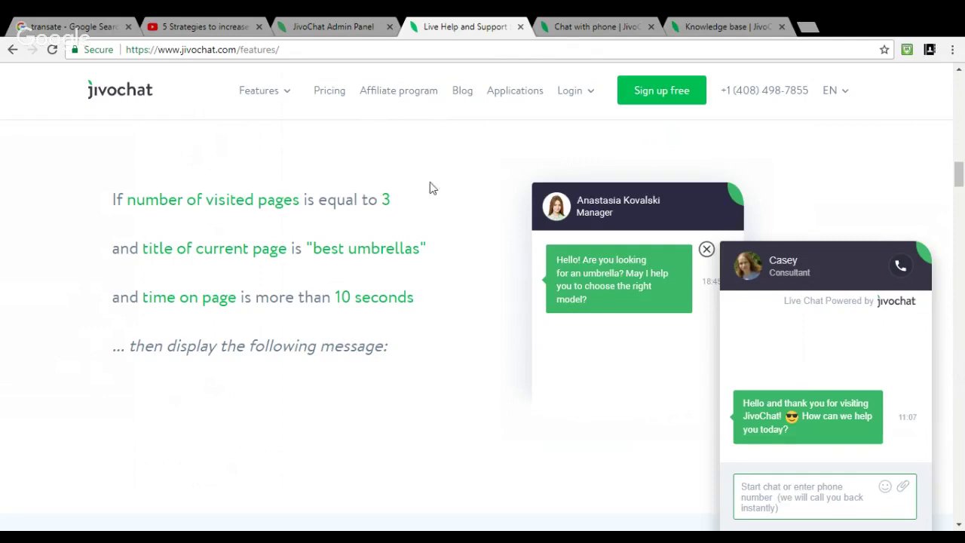
left_click(342, 25)
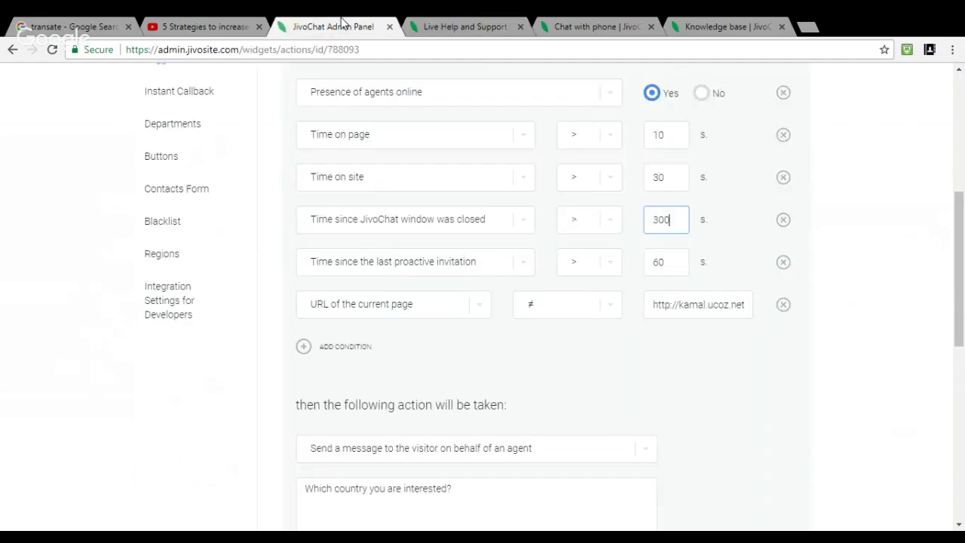
left_click(667, 261)
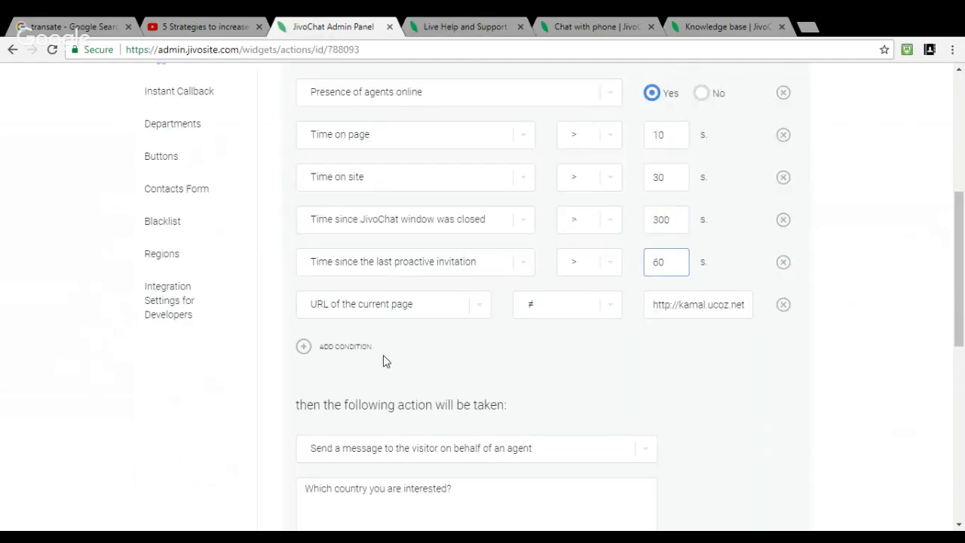
Step: Examine the action, visitor message and remaining conditions of the proactive invitation trigger
scroll(383, 361, "down", 1)
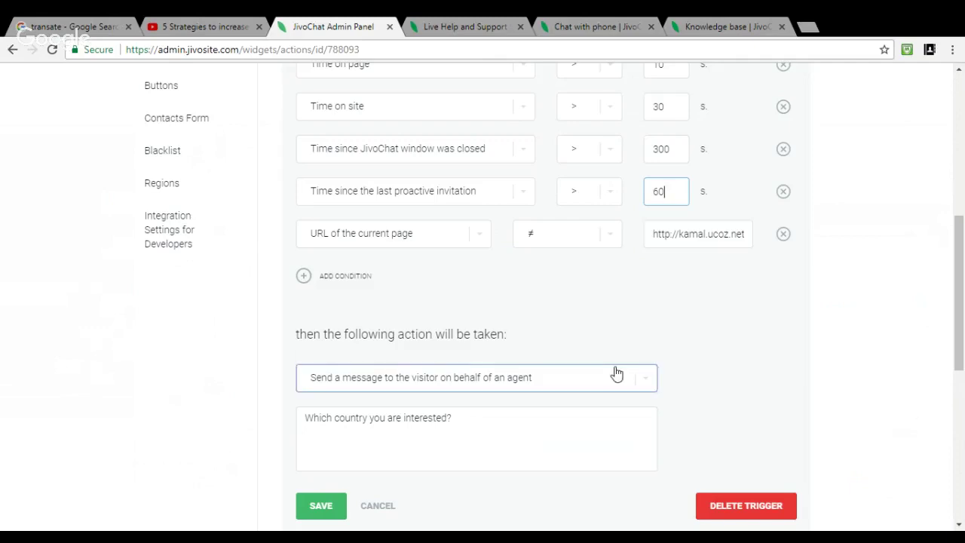
scroll(490, 377, "down", 1)
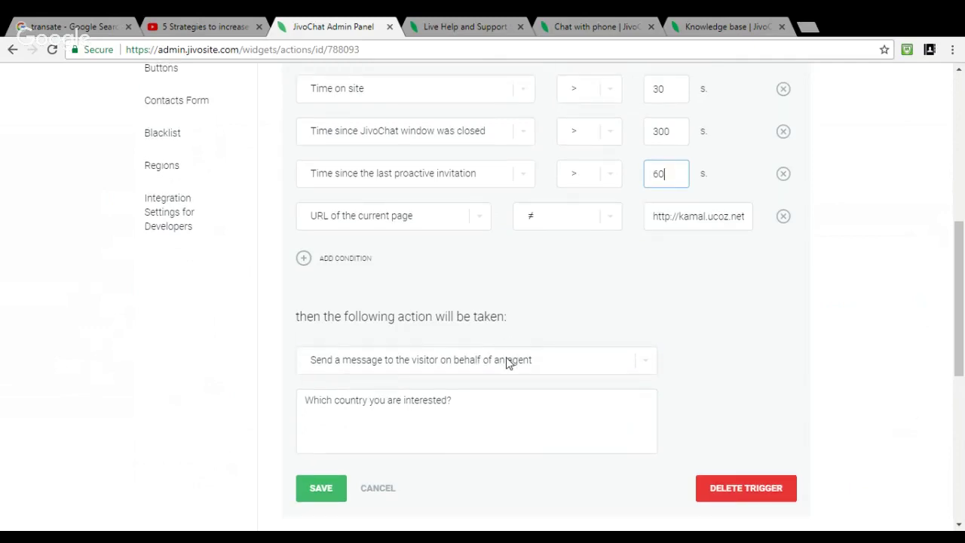
scroll(507, 362, "down", 1)
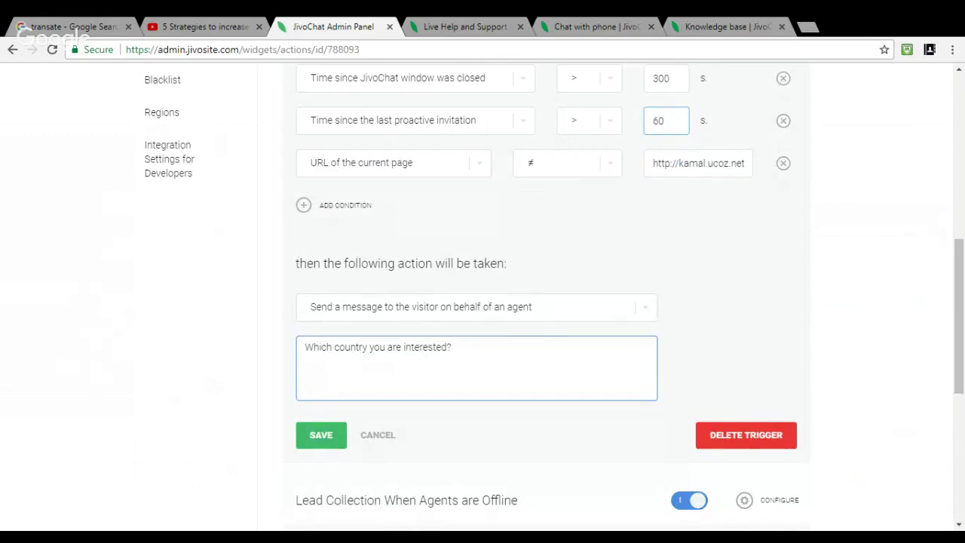
scroll(459, 351, "down", 1)
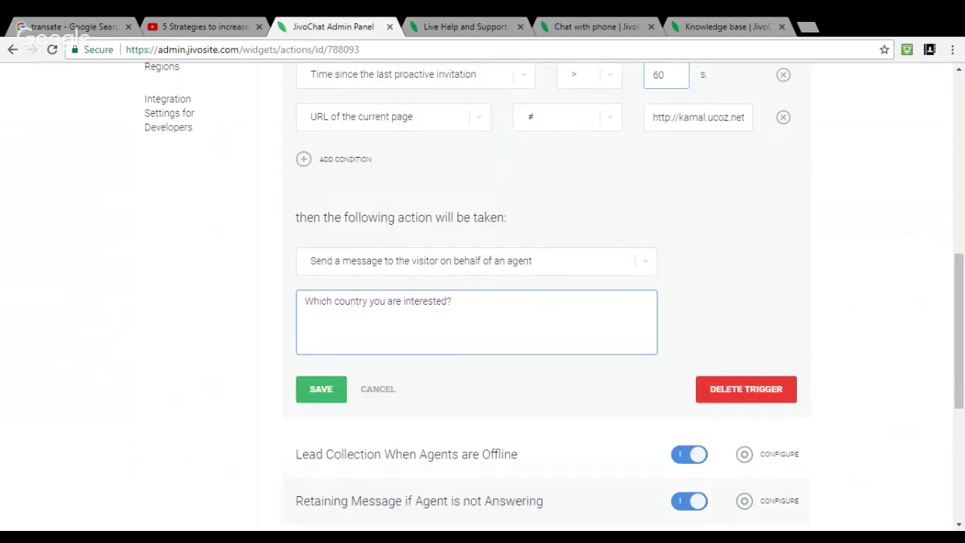
scroll(459, 352, "down", 2)
scroll(424, 190, "up", 3)
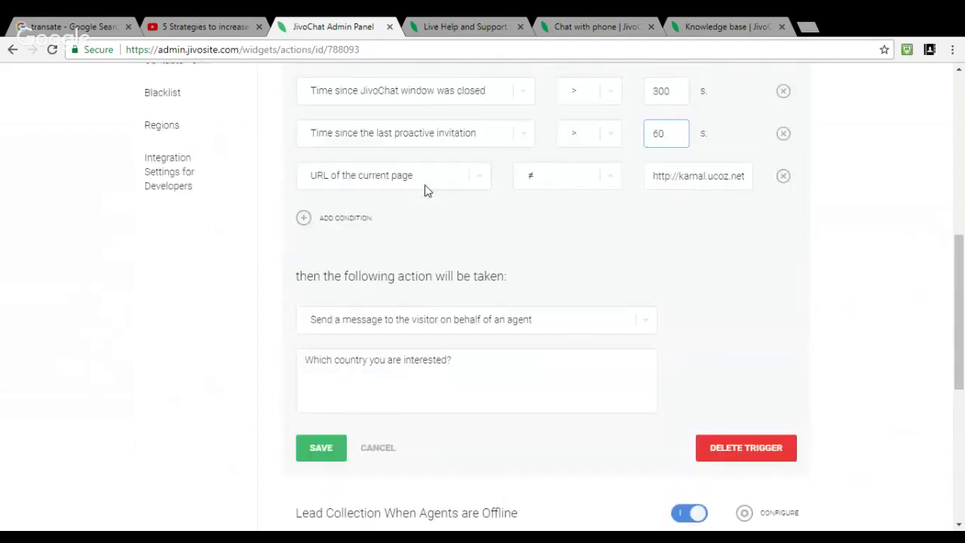
scroll(424, 190, "up", 3)
scroll(448, 325, "down", 2)
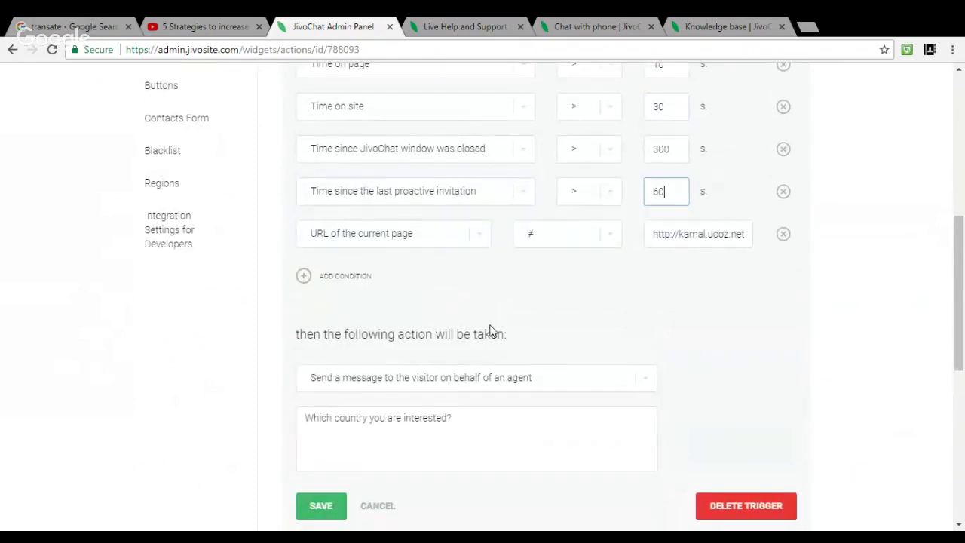
Step: Replace the proactive invitation's visitor message with "What size of shoes are you looking for?"
scroll(506, 359, "down", 2)
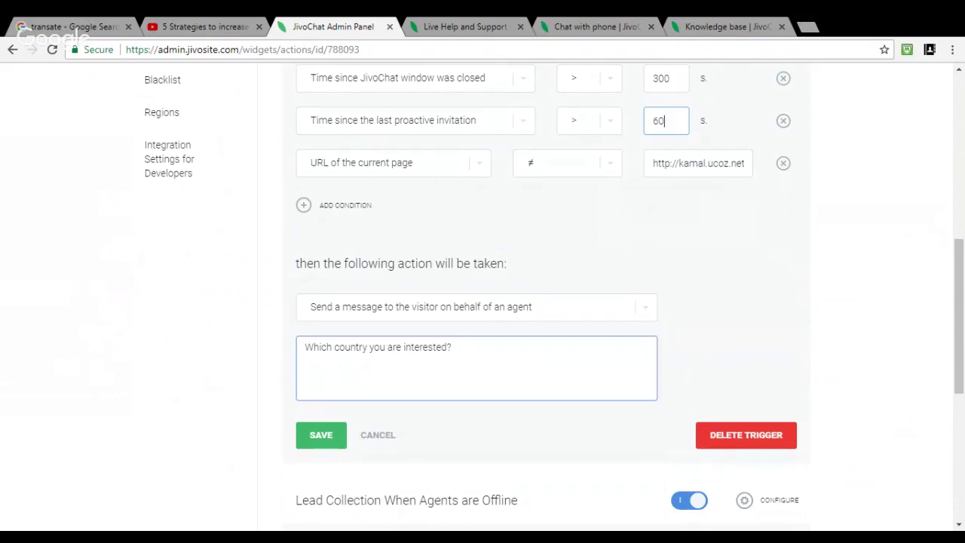
left_click_drag(452, 347, 274, 362)
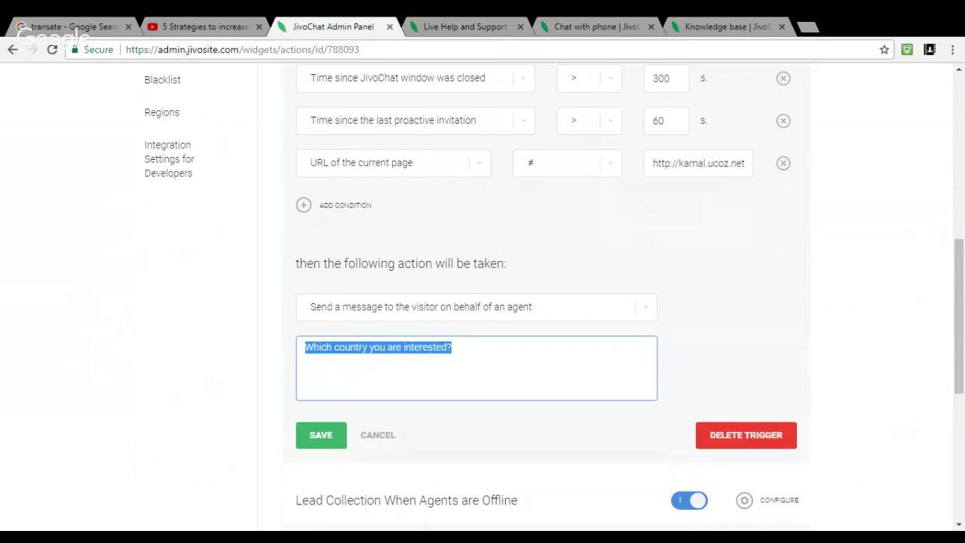
type("What si")
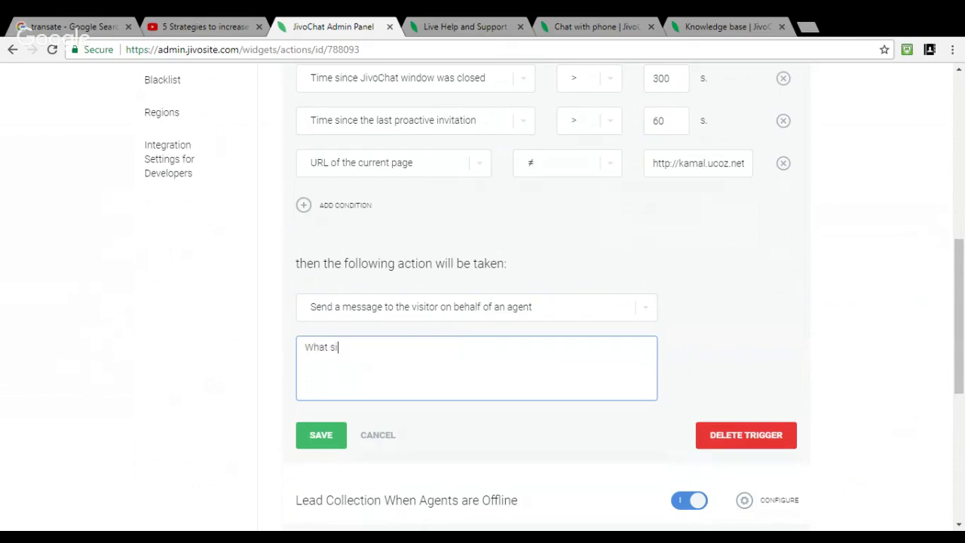
type("ze of shoes are you looking for")
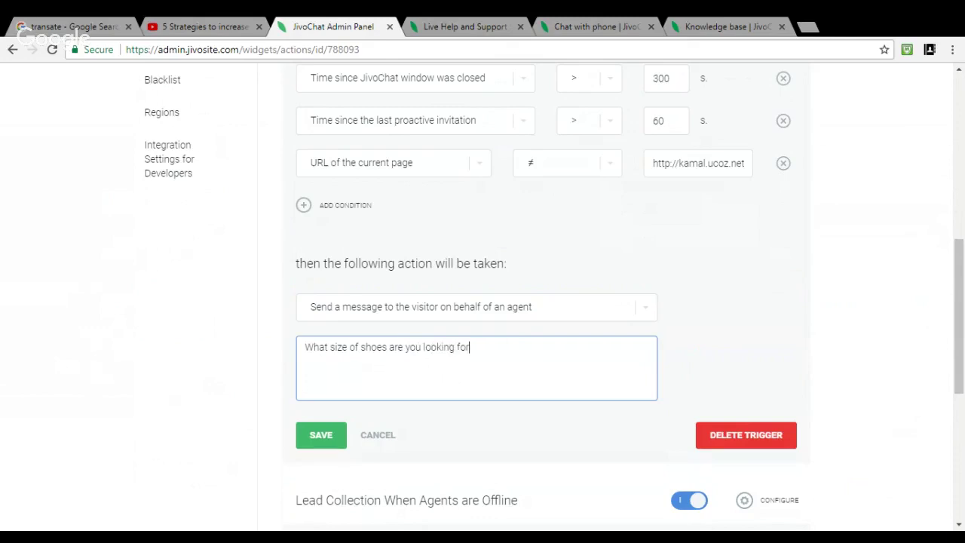
type("?")
Step: Review the conditions of the Proactive Invitation on Every Page trigger and save it
scroll(431, 327, "down", 2)
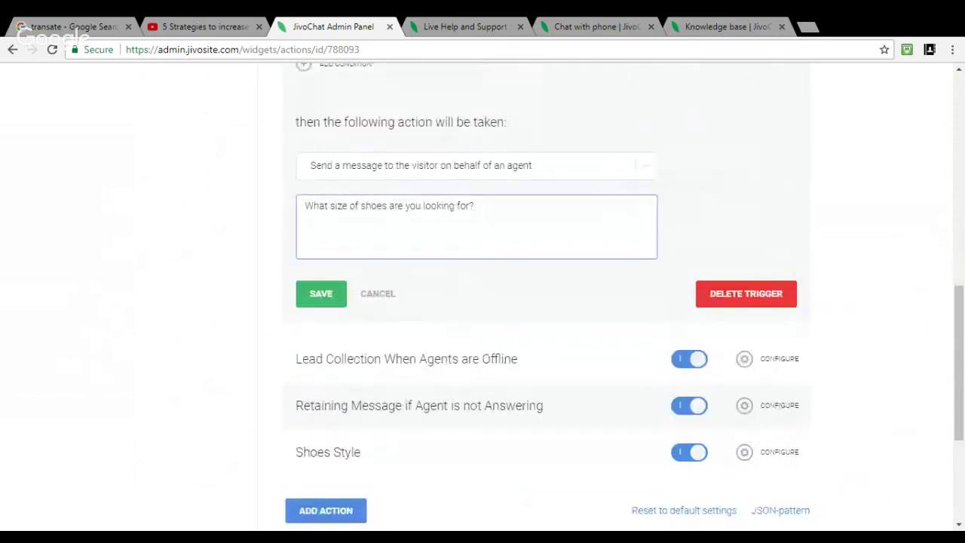
scroll(375, 326, "up", 5)
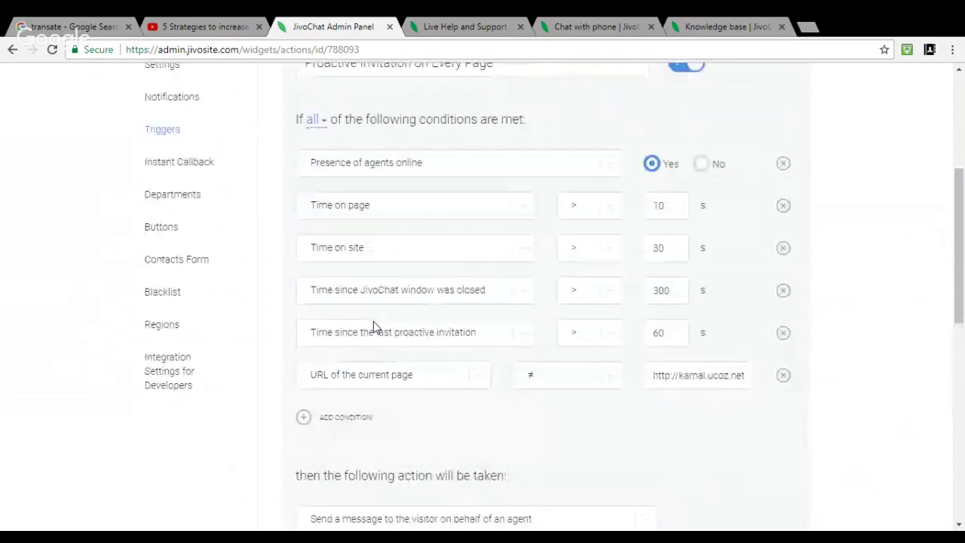
scroll(374, 327, "down", 3)
scroll(374, 327, "down", 2)
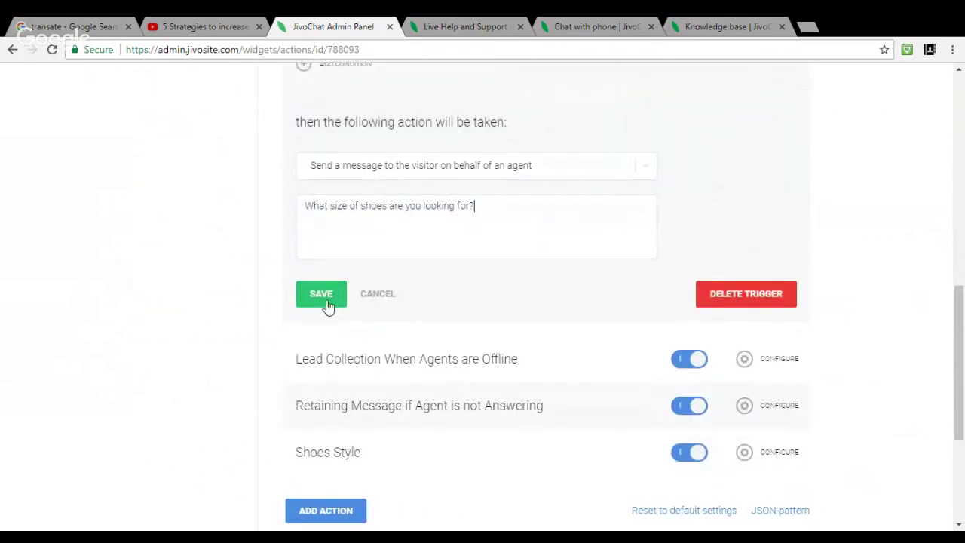
left_click(326, 300)
scroll(236, 389, "down", 1)
scroll(235, 390, "down", 1)
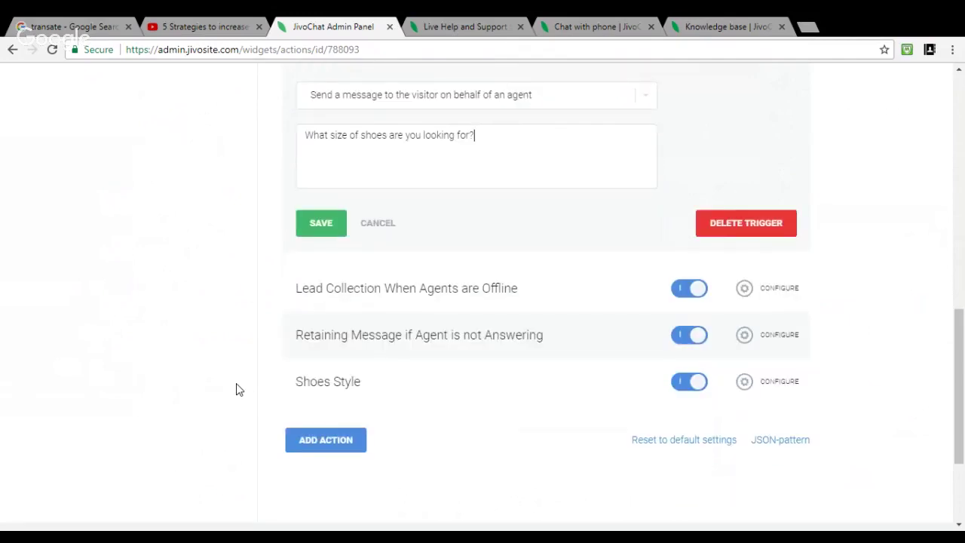
left_click(321, 225)
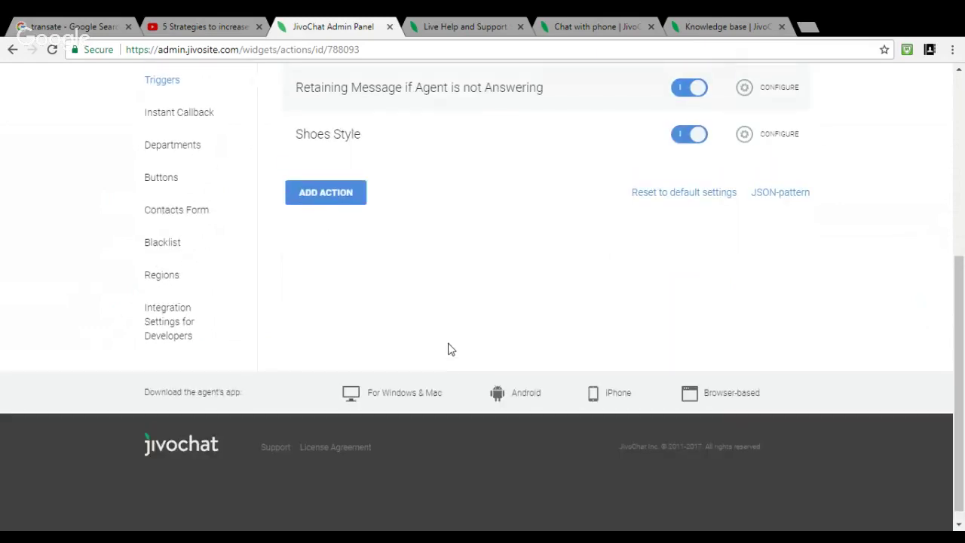
Step: Open the configuration of the Lead Collection When Agents are Offline trigger and review its conditions, email form action and form heading
scroll(448, 349, "up", 3)
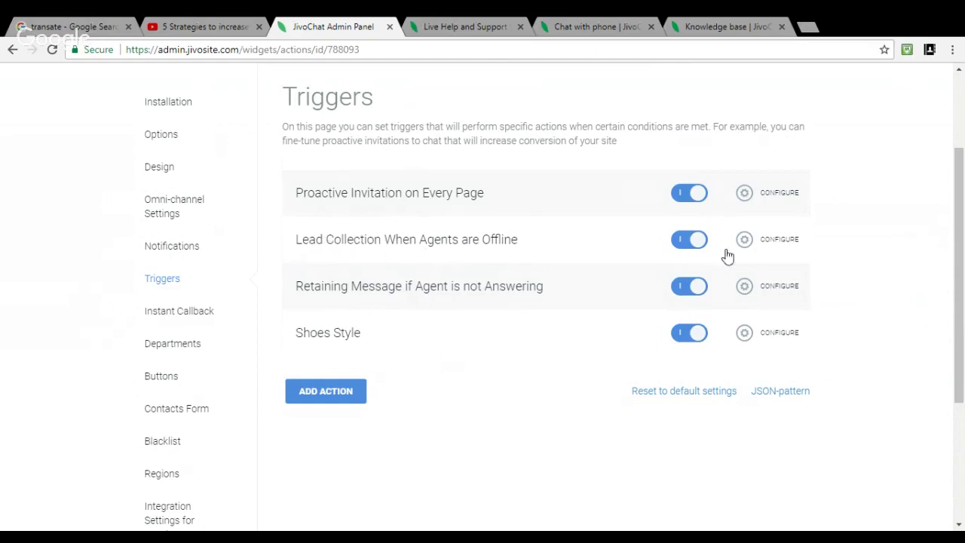
left_click(746, 240)
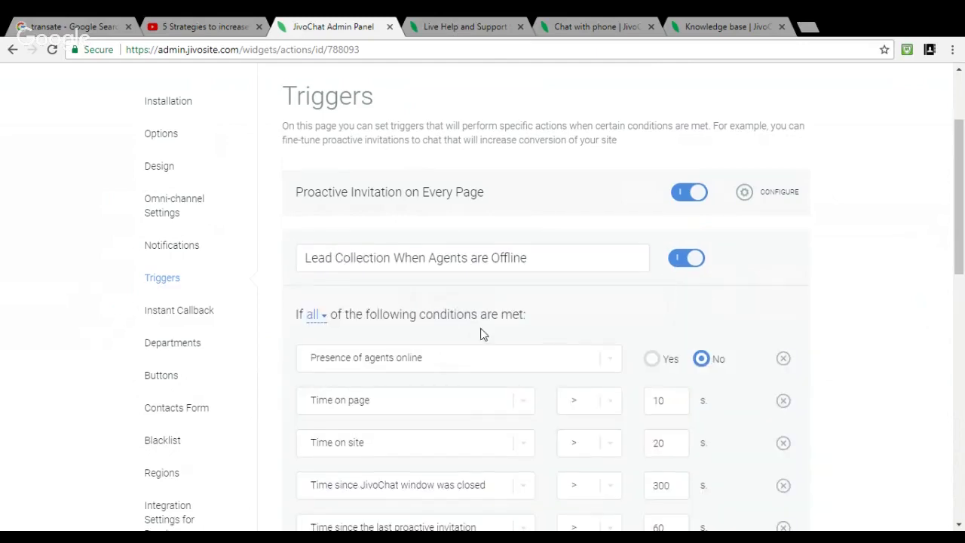
scroll(482, 334, "down", 1)
scroll(483, 335, "down", 1)
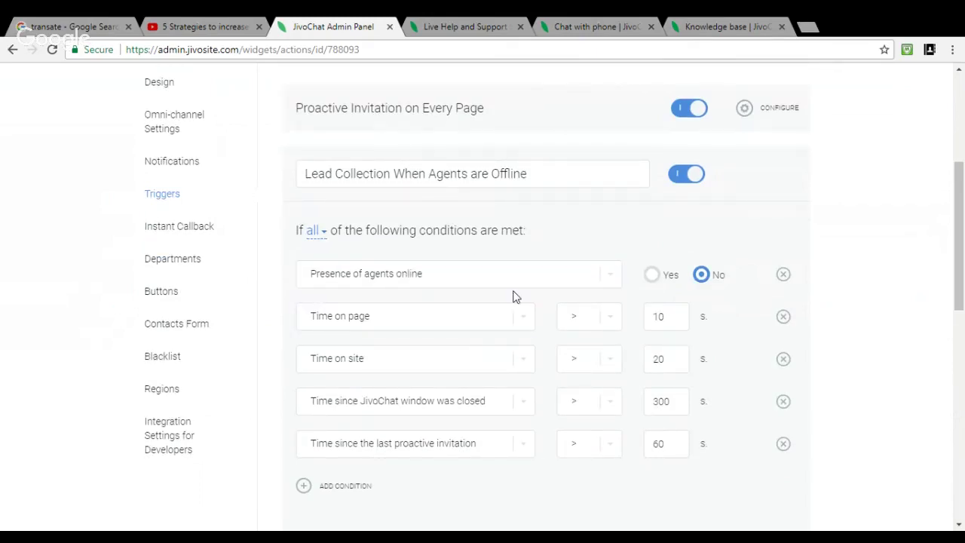
scroll(516, 297, "down", 1)
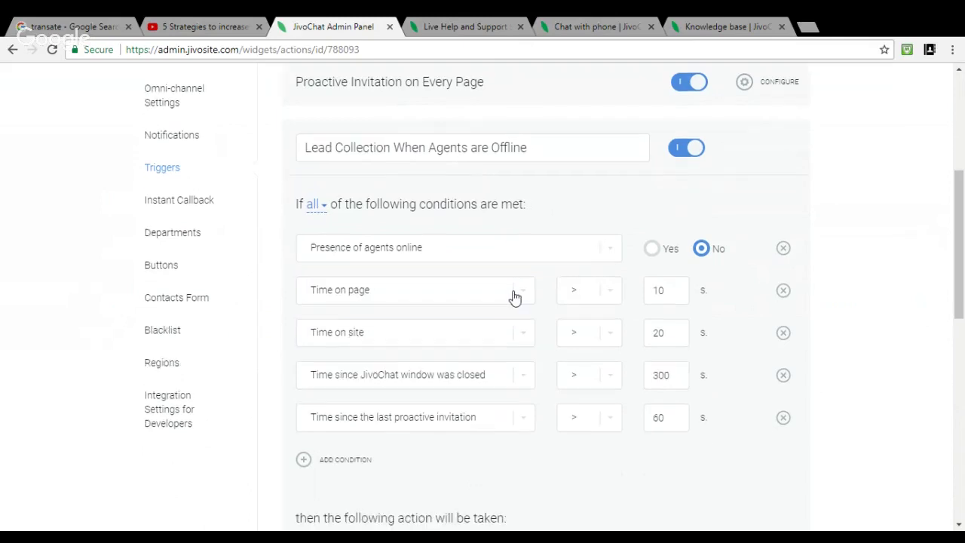
scroll(516, 297, "down", 3)
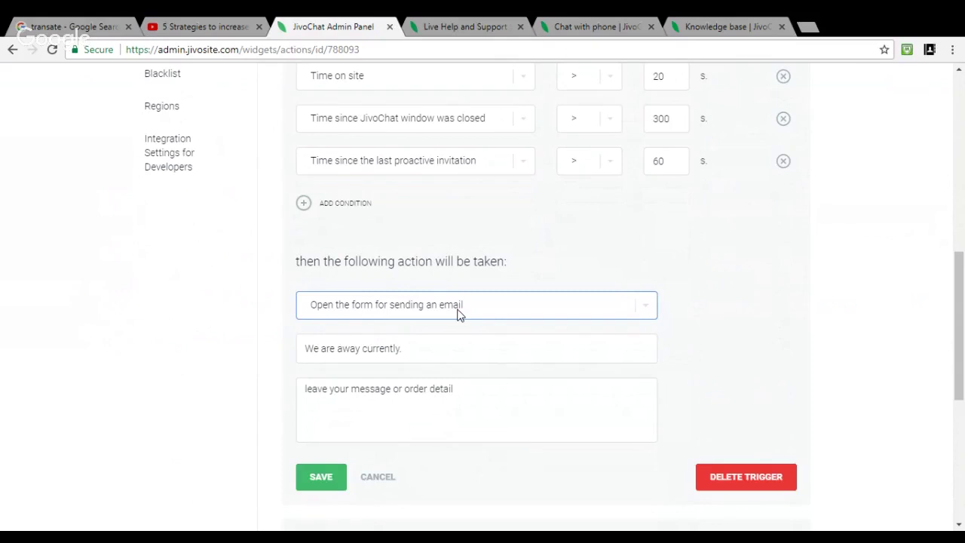
left_click(436, 351)
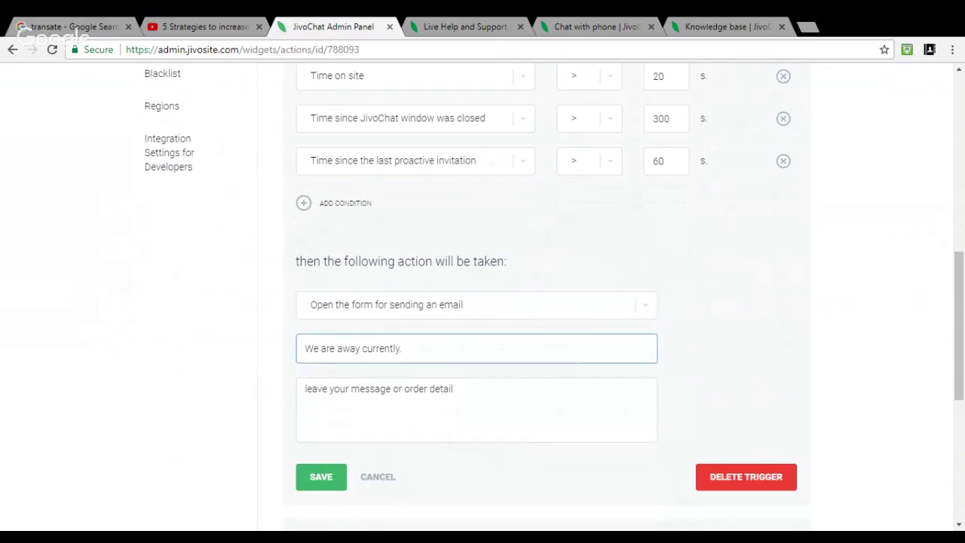
left_click_drag(422, 349, 273, 357)
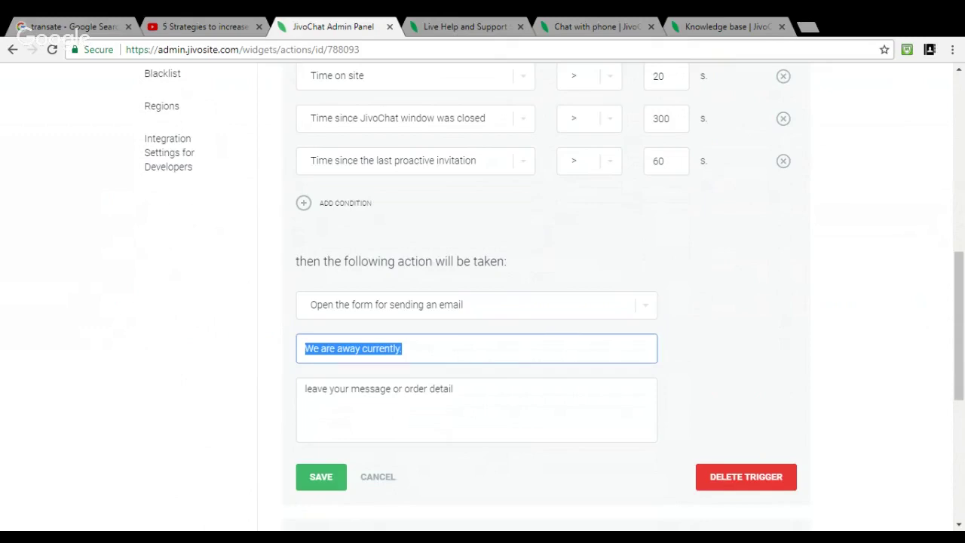
left_click(402, 348)
Step: Replace the offline form's message with "Sorry Unable to help you currently please leave your name, email and we will contact you shortly."
left_click(476, 411)
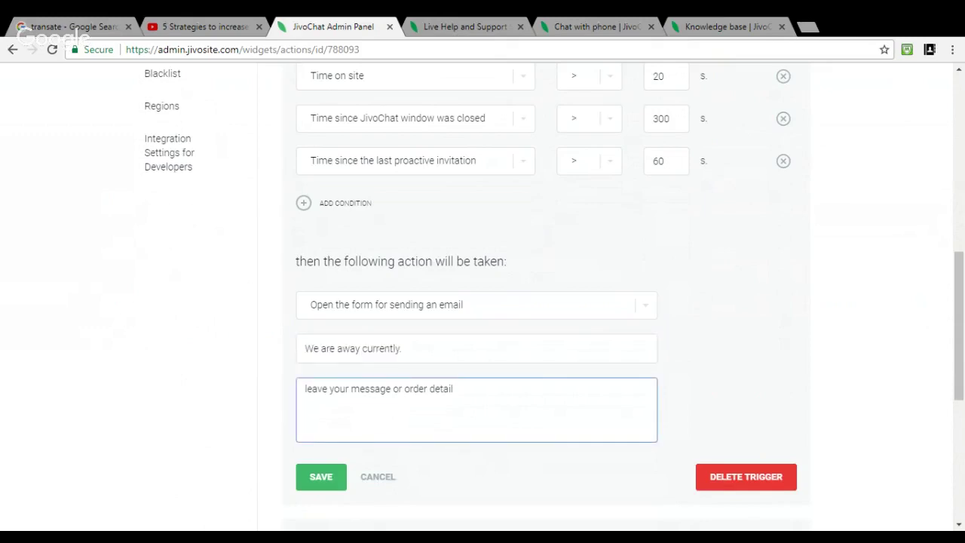
left_click_drag(455, 389, 276, 392)
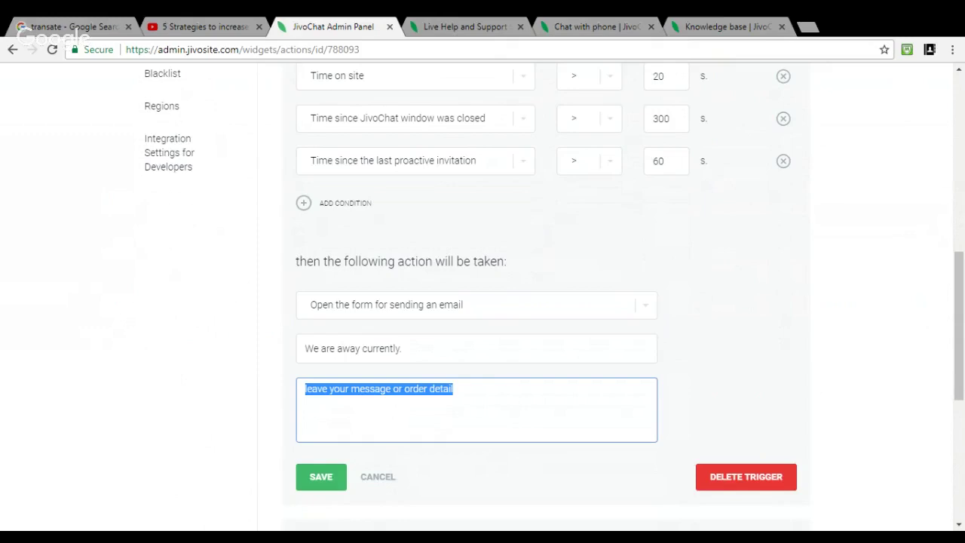
type("Sorry Unable")
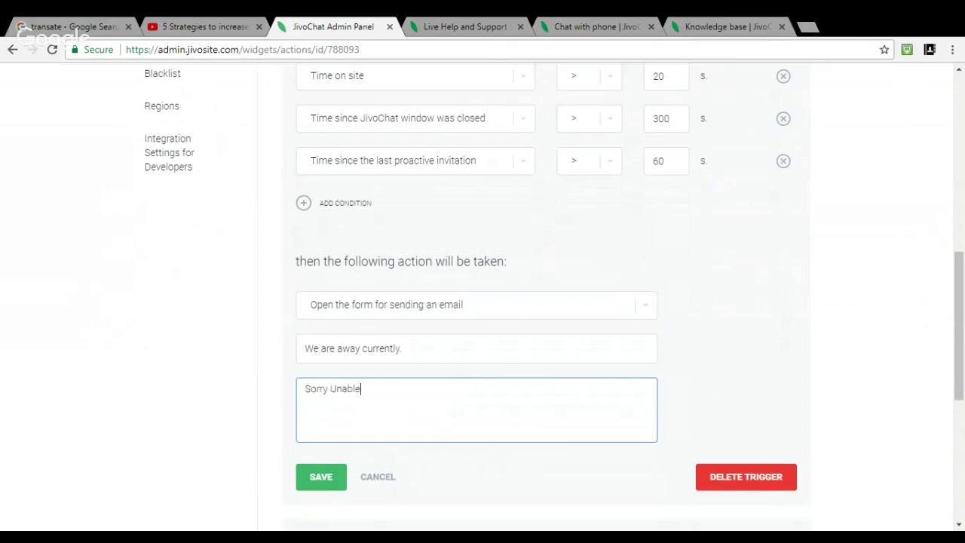
type(" to con")
key("BackSpace")
key("BackSpace")
key("BackSpace")
key("BackSpace")
key("BackSpace")
type("o help you currently ")
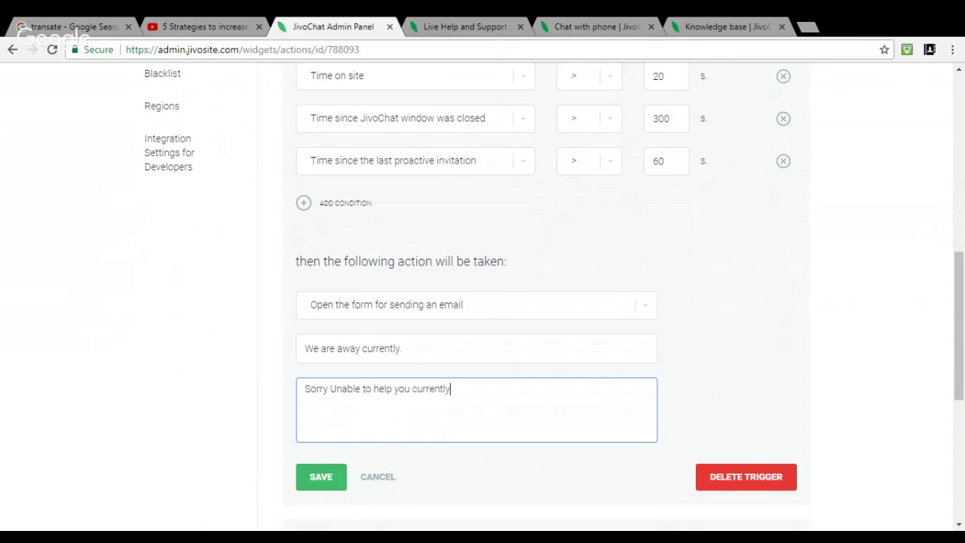
type("please leave your email")
key("BackSpace")
key("BackSpace")
key("BackSpace")
key("BackSpace")
key("BackSpace")
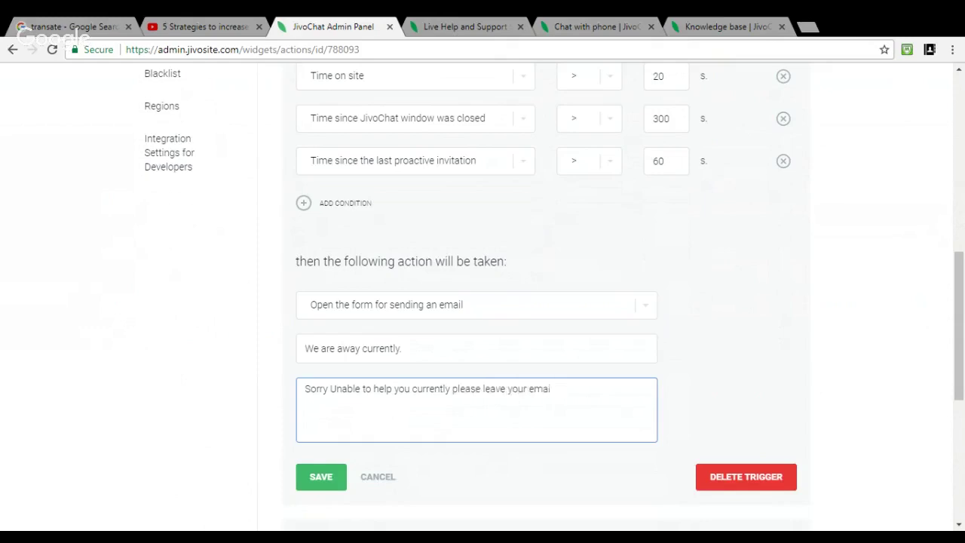
type("name.")
key("BackSpace")
type(", email and we c")
key("BackSpace")
type("w")
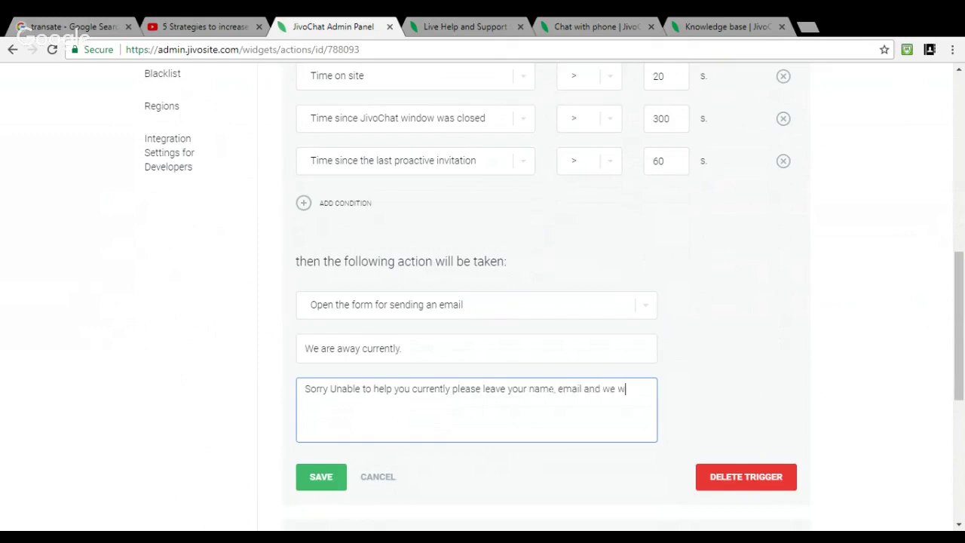
type("ill contact you shortly.")
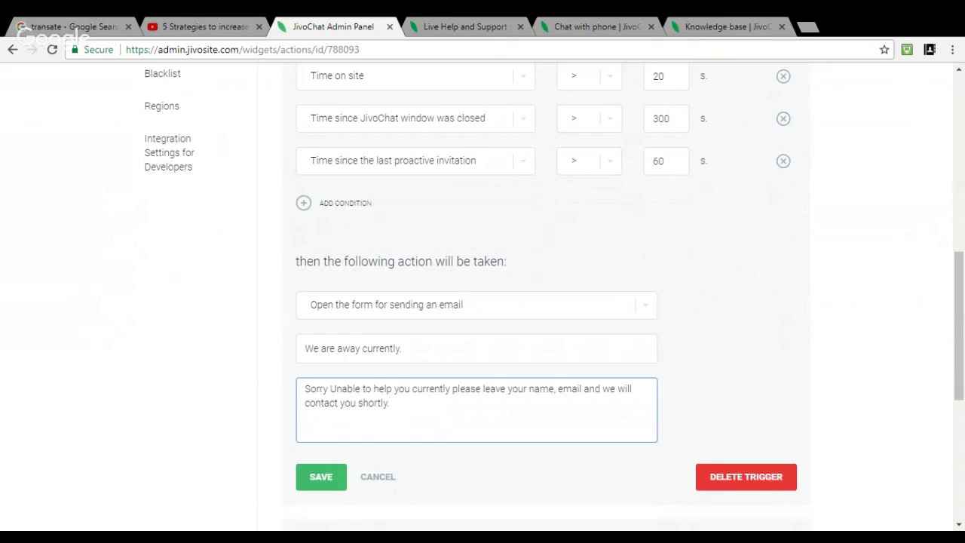
Step: Review the conditions of the Lead Collection When Agents are Offline trigger and save it
scroll(434, 405, "down", 2)
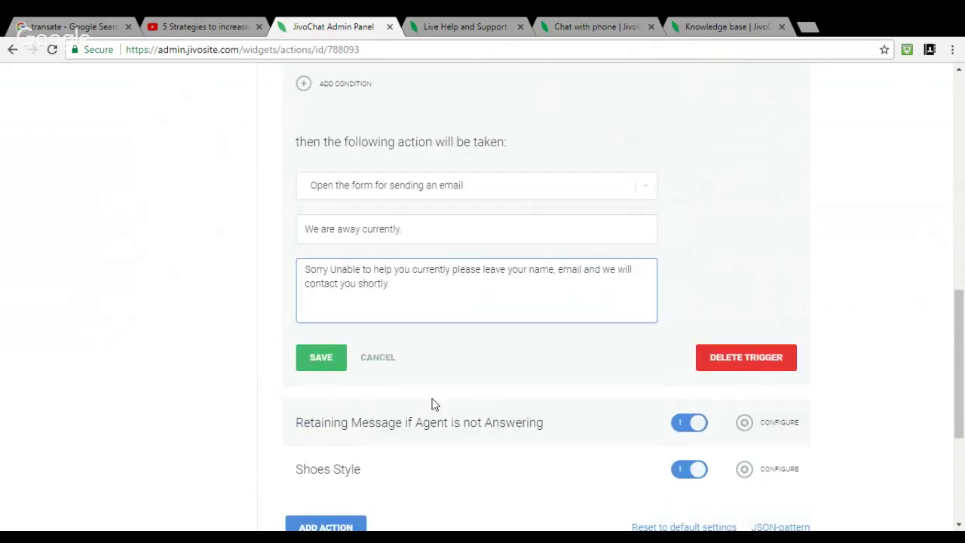
scroll(434, 405, "down", 1)
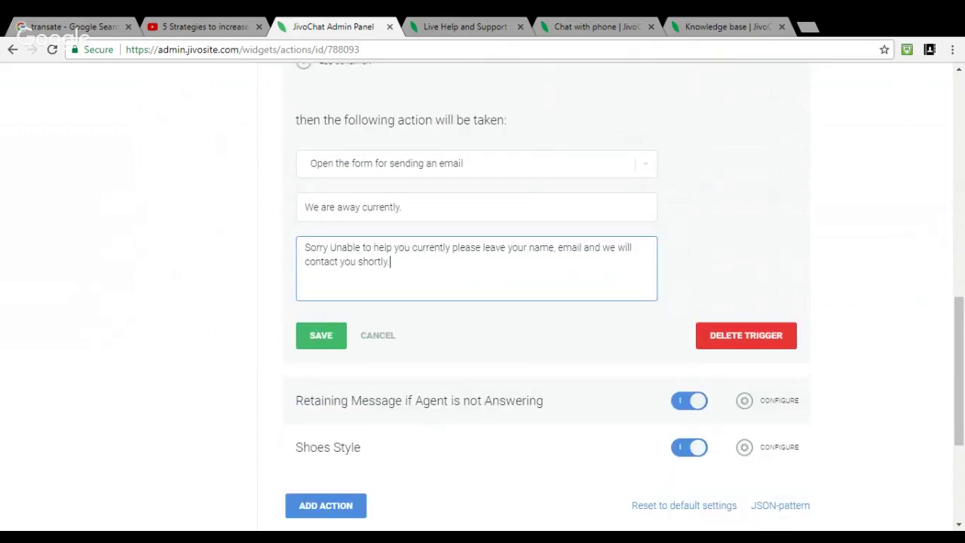
left_click(320, 343)
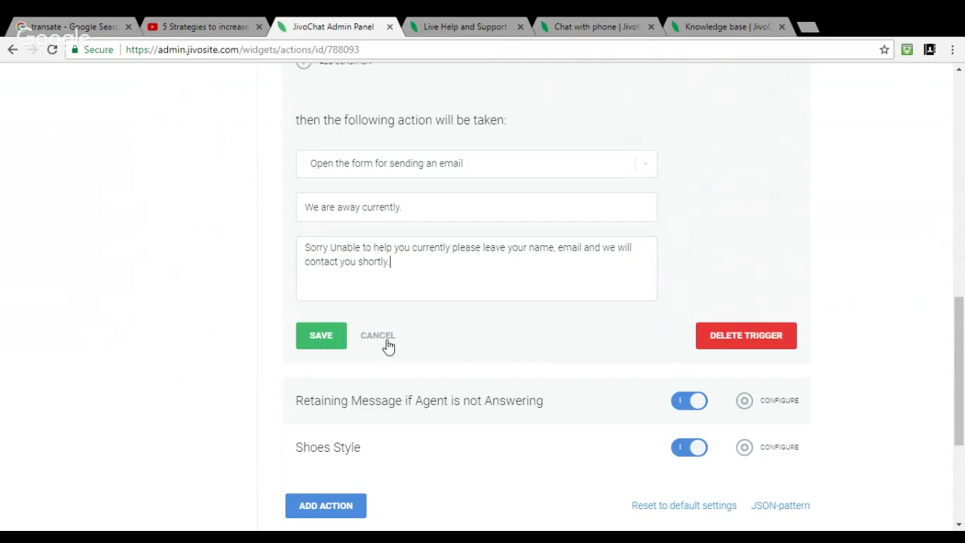
scroll(362, 346, "up", 5)
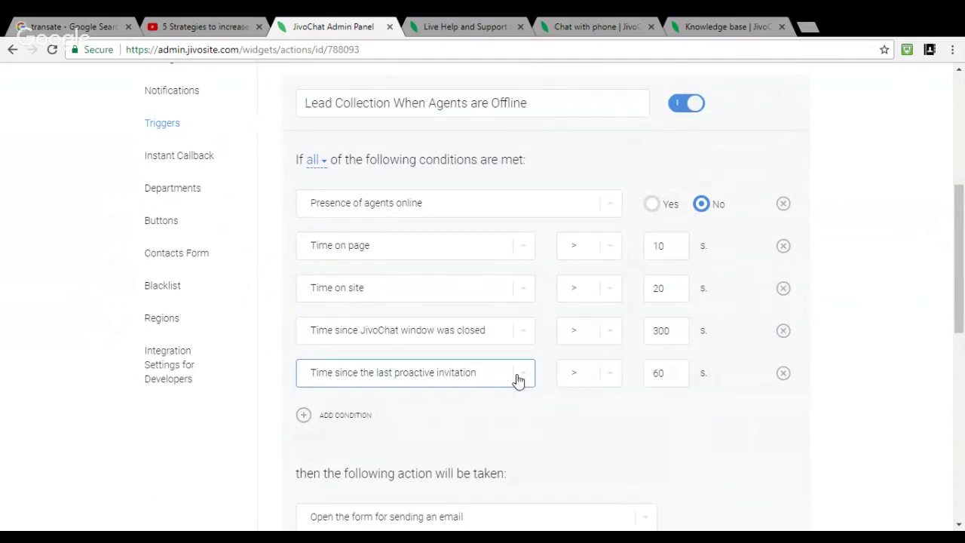
scroll(517, 381, "down", 1)
scroll(517, 381, "down", 4)
left_click(341, 334)
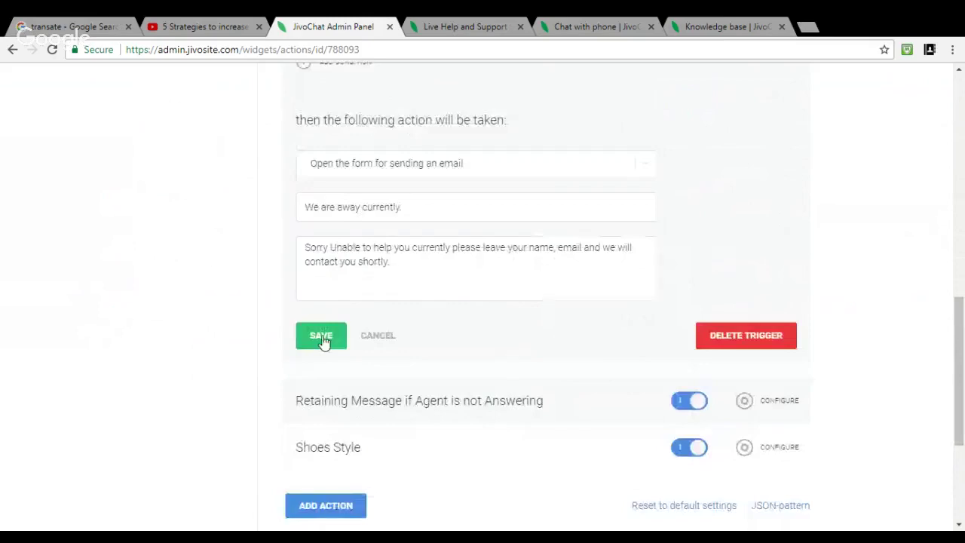
Step: Open the configuration of the Retaining Message if Agent is not Answering trigger and examine its system message
scroll(400, 319, "up", 3)
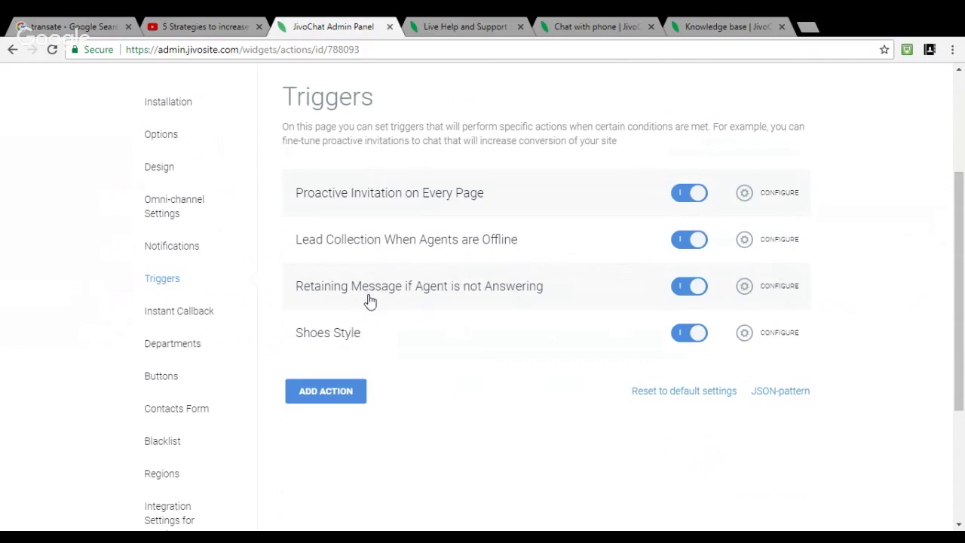
left_click(743, 288)
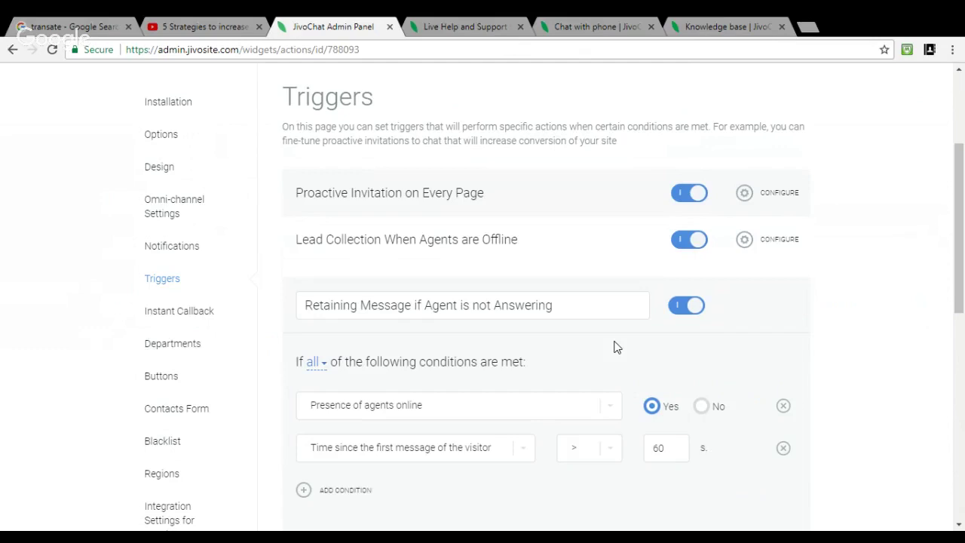
scroll(614, 347, "down", 1)
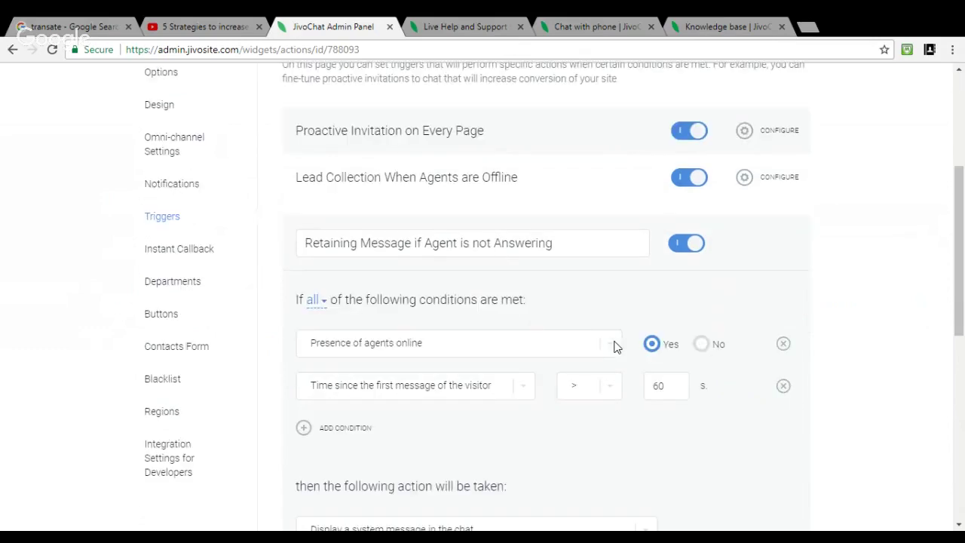
scroll(615, 347, "down", 5)
key("ctrl+a")
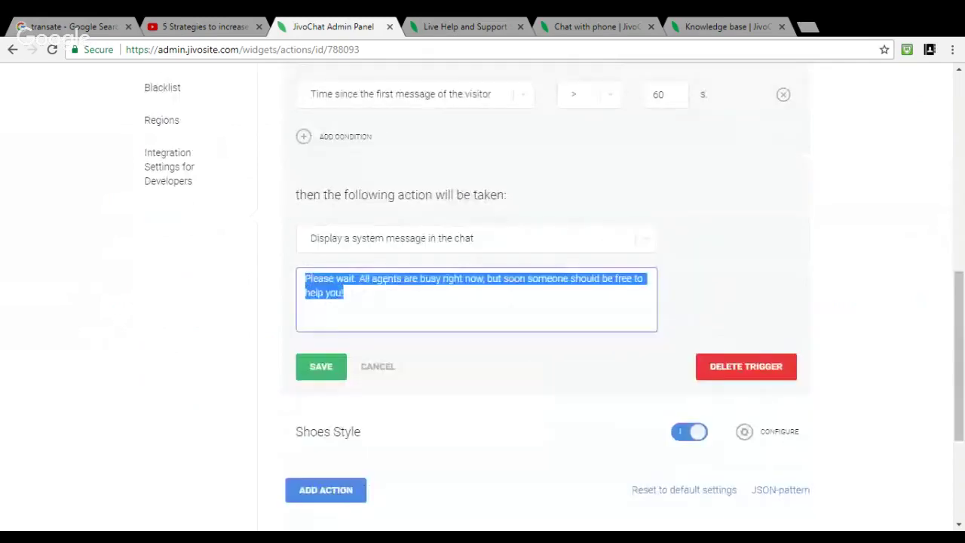
key("End")
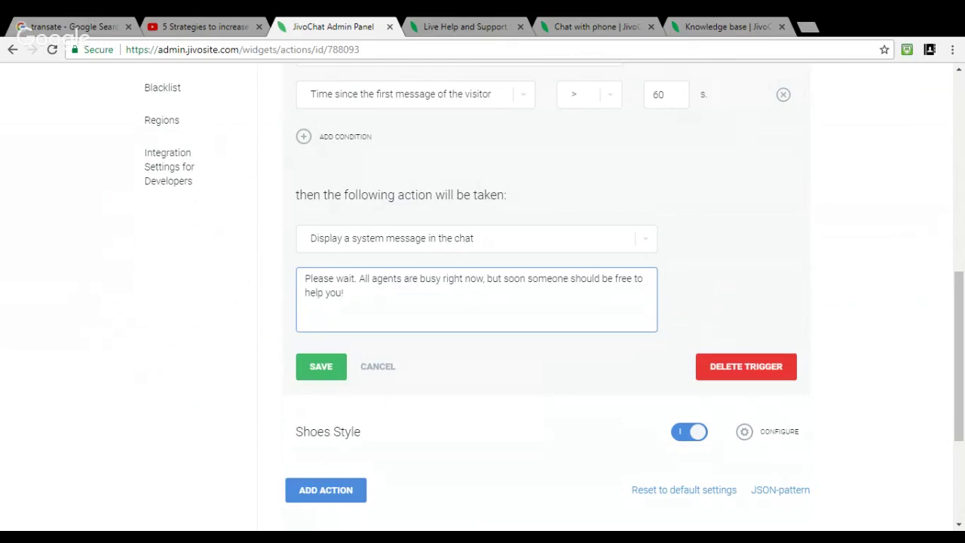
Step: Review the conditions and chat message of the Retaining Message if Agent is not Answering trigger and save it
scroll(395, 304, "up", 3)
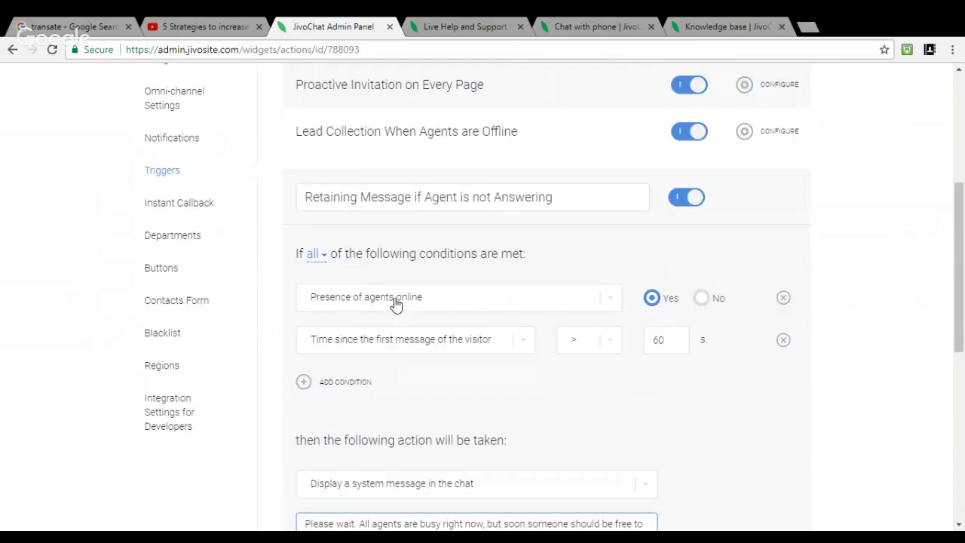
scroll(396, 303, "up", 1)
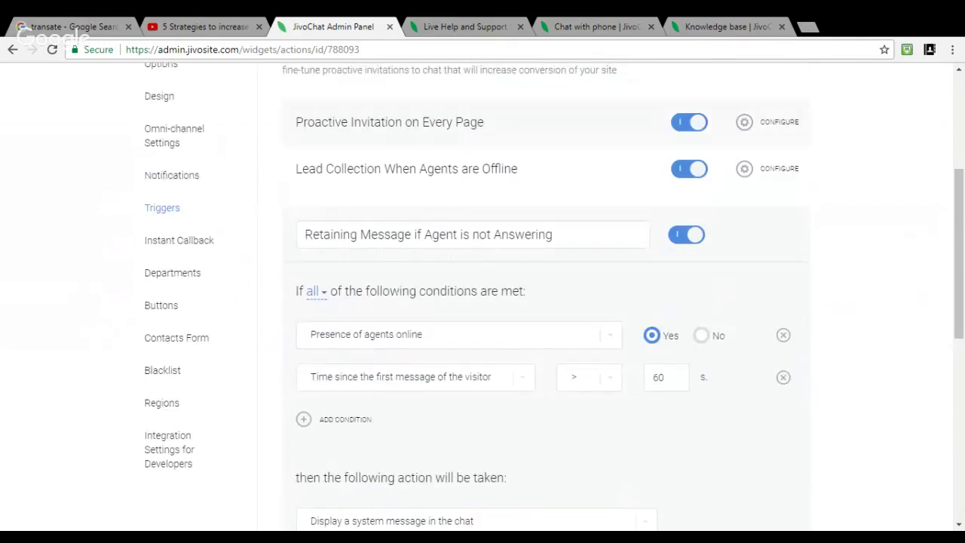
scroll(396, 304, "down", 1)
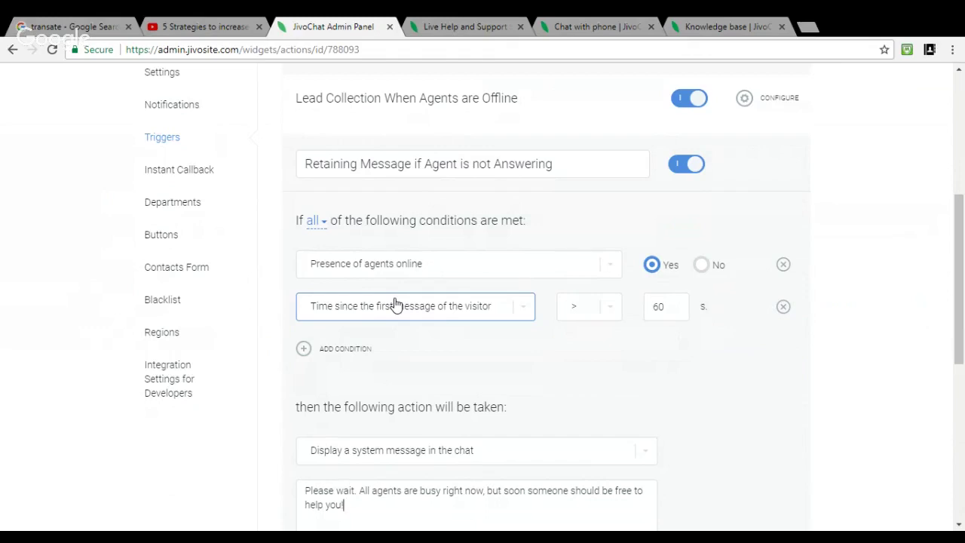
scroll(418, 328, "down", 3)
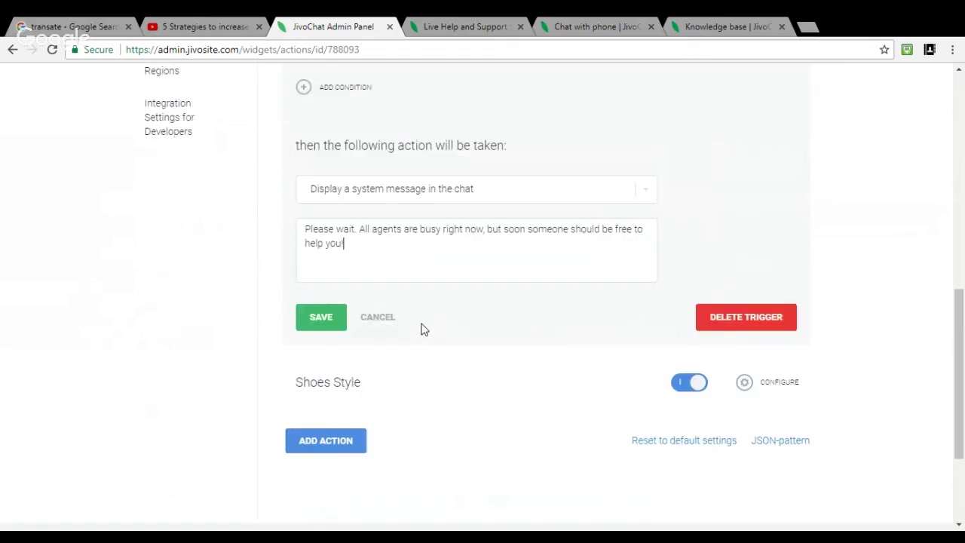
scroll(422, 329, "down", 1)
key("ctrl+a")
key("Right")
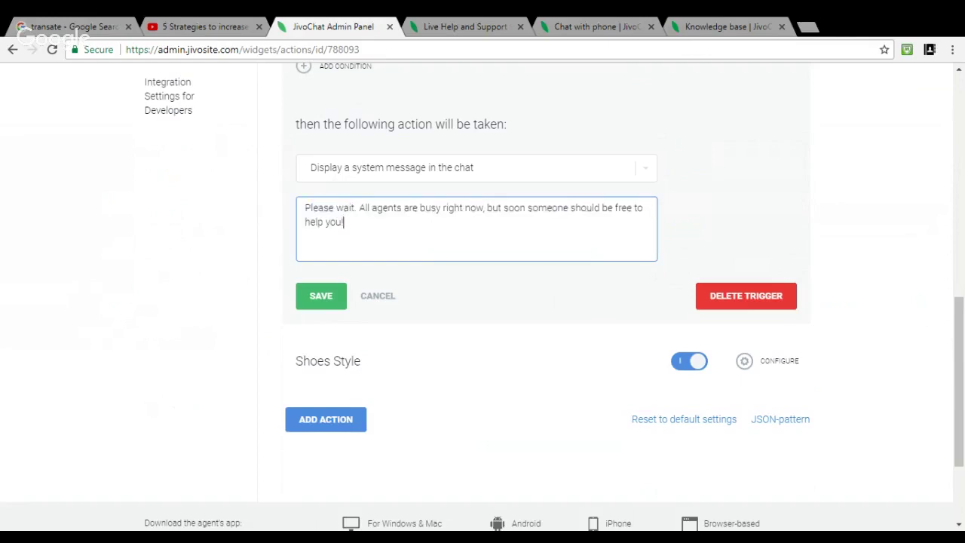
scroll(482, 296, "up", 1)
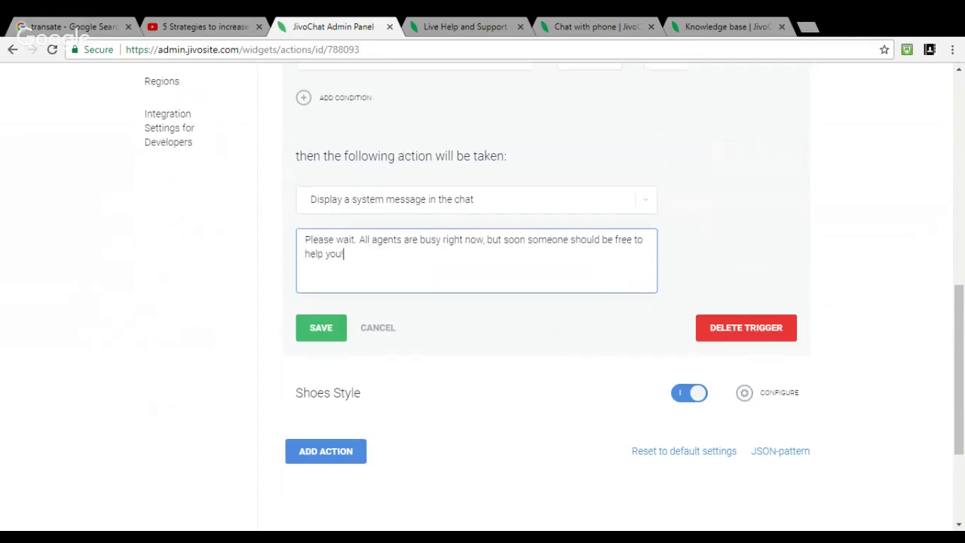
scroll(387, 244, "up", 3)
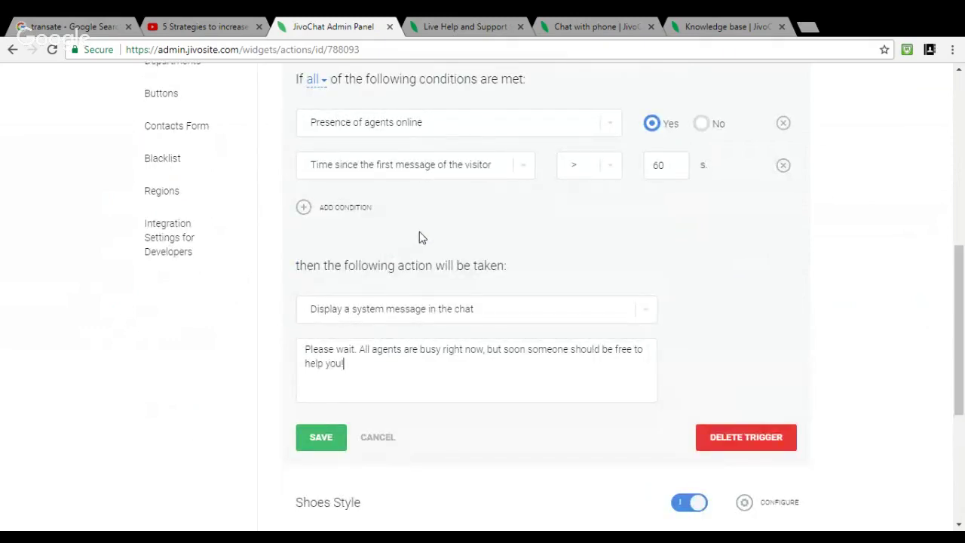
scroll(419, 235, "up", 4)
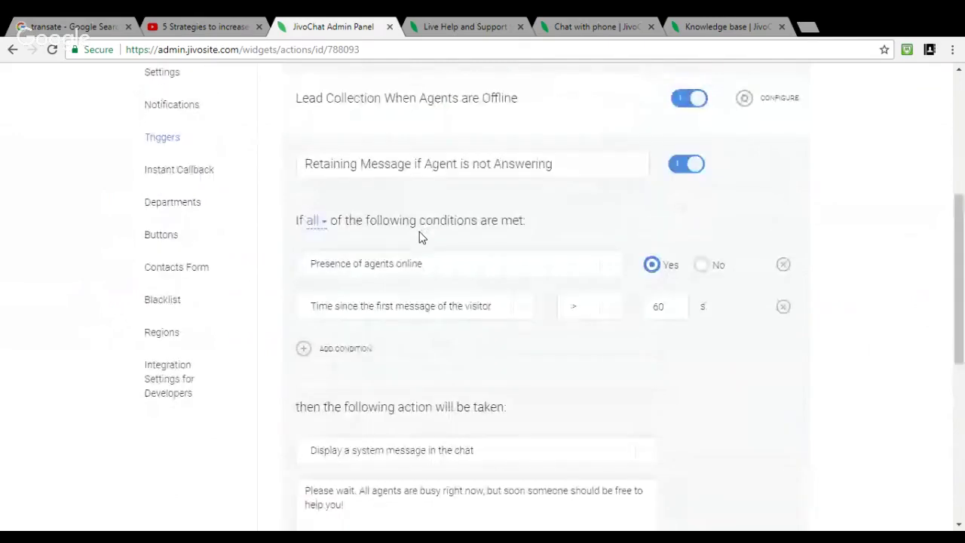
scroll(484, 330, "down", 6)
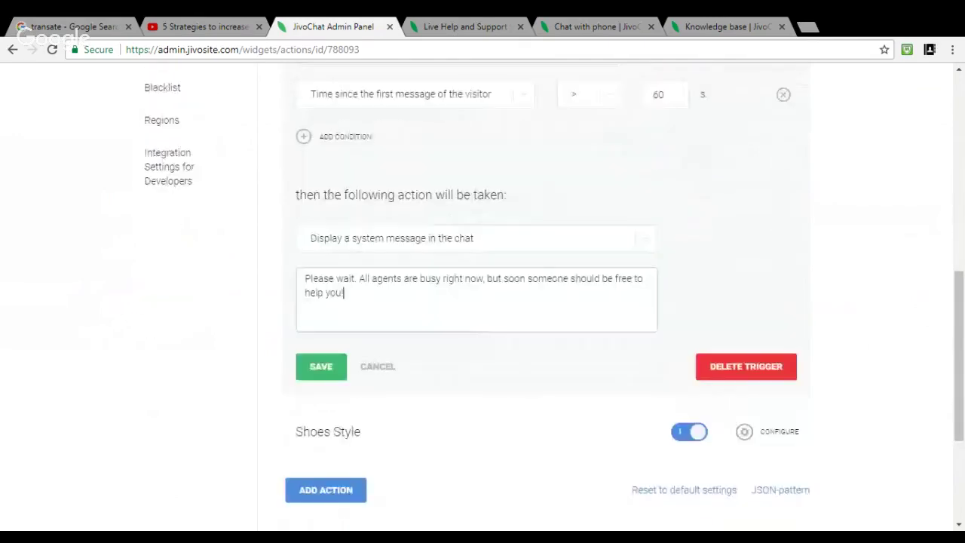
left_click(315, 372)
Step: Open the configuration of the Shoes Style trigger and review its conditions, including the URL of the current page
scroll(479, 338, "up", 4)
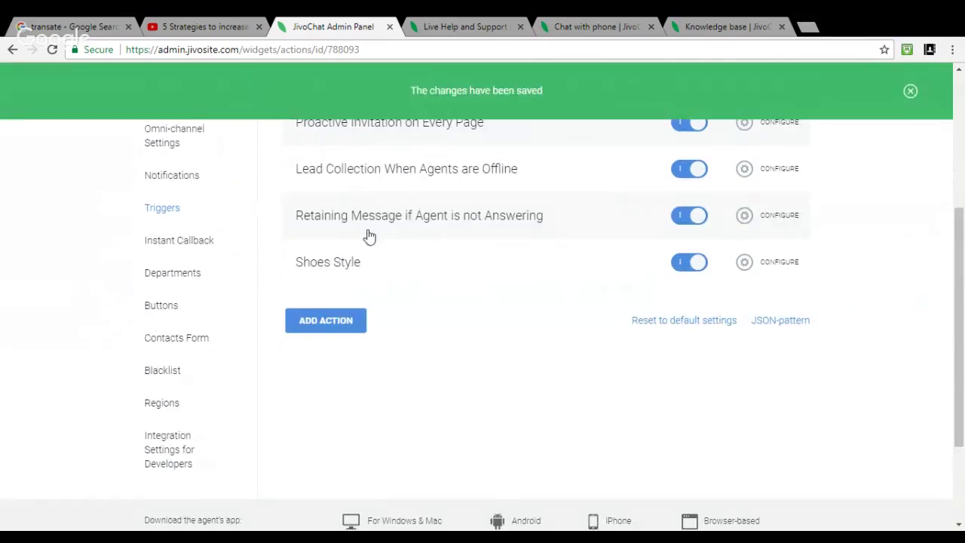
scroll(443, 269, "up", 4)
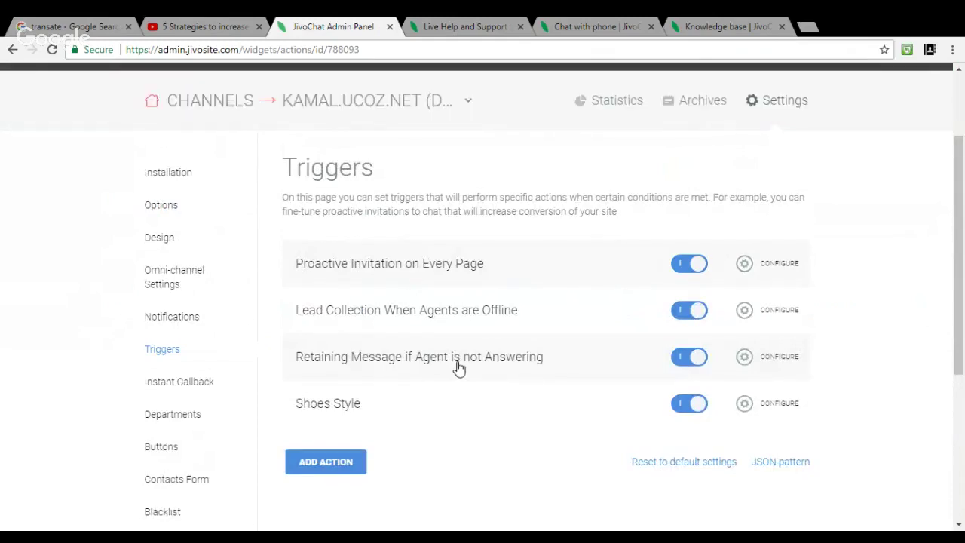
scroll(395, 392, "down", 4)
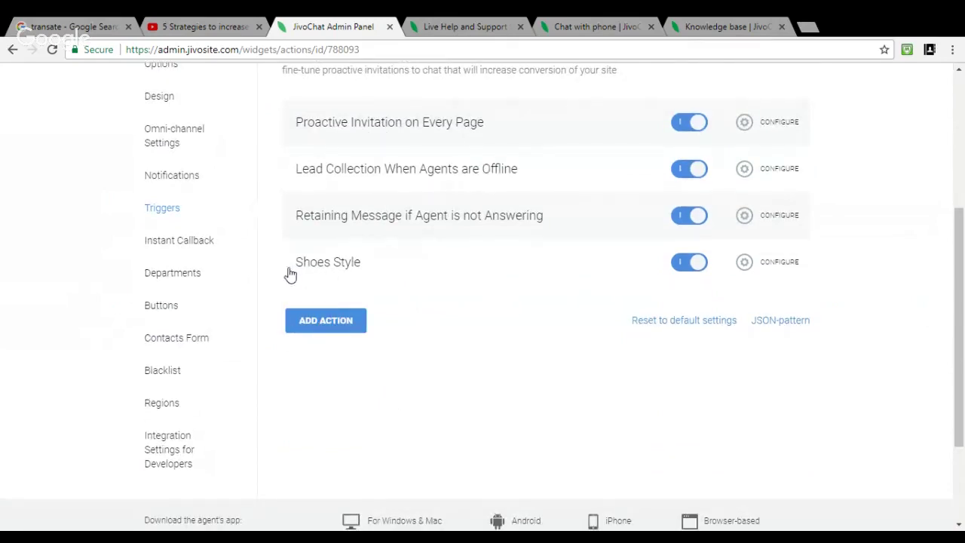
left_click(746, 264)
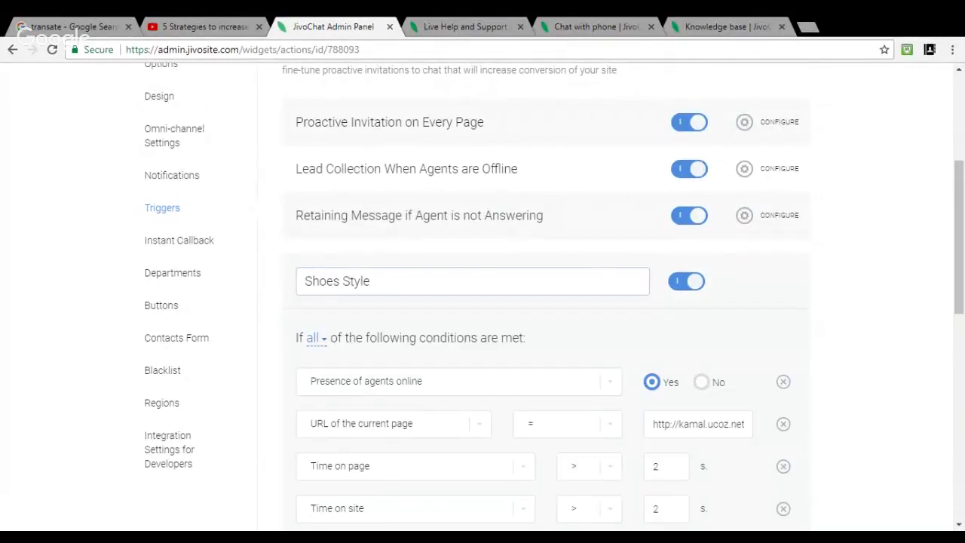
scroll(415, 340, "down", 2)
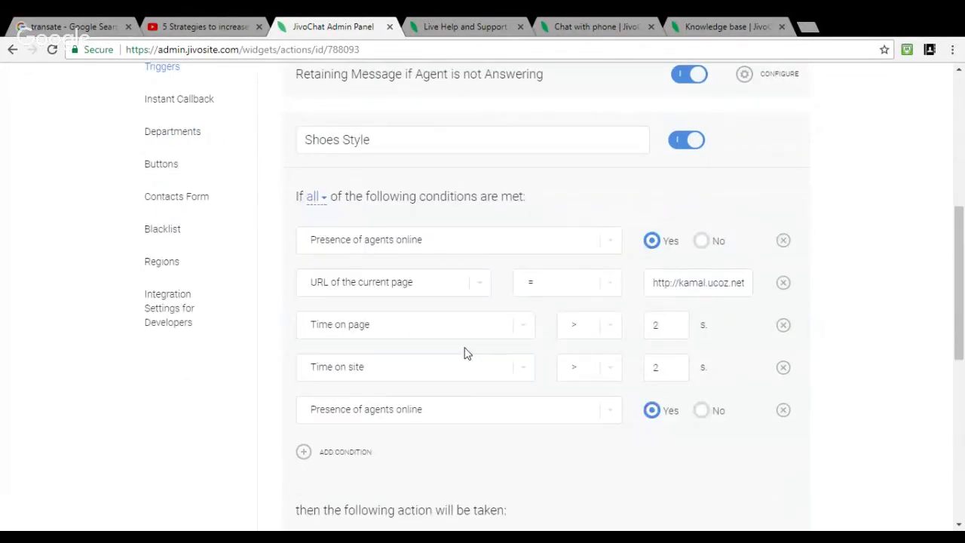
left_click(692, 283)
double_click(692, 283)
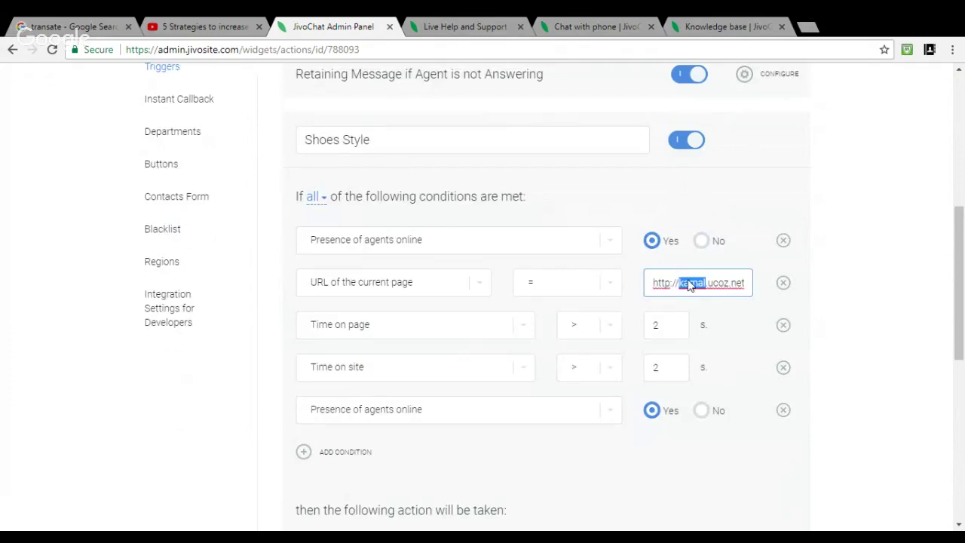
scroll(422, 359, "down", 1)
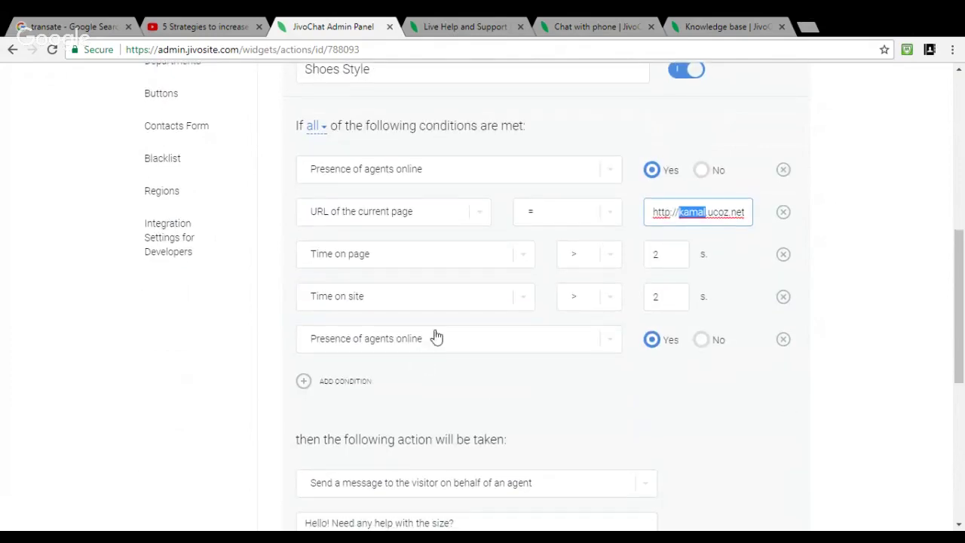
Step: Examine the action of the Shoes Style trigger and the message it sends to the visitor
scroll(521, 327, "down", 3)
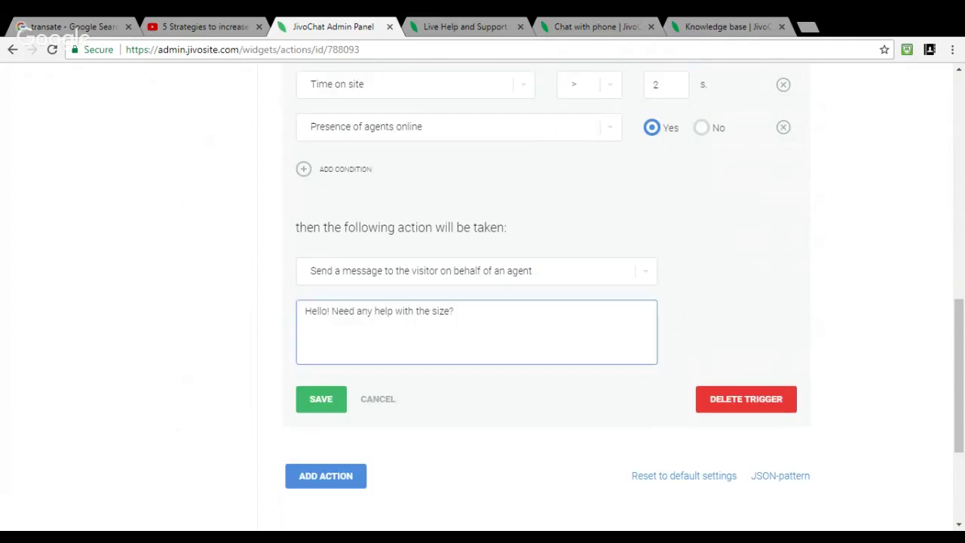
left_click(471, 332)
key("ctrl+a")
left_click(455, 310)
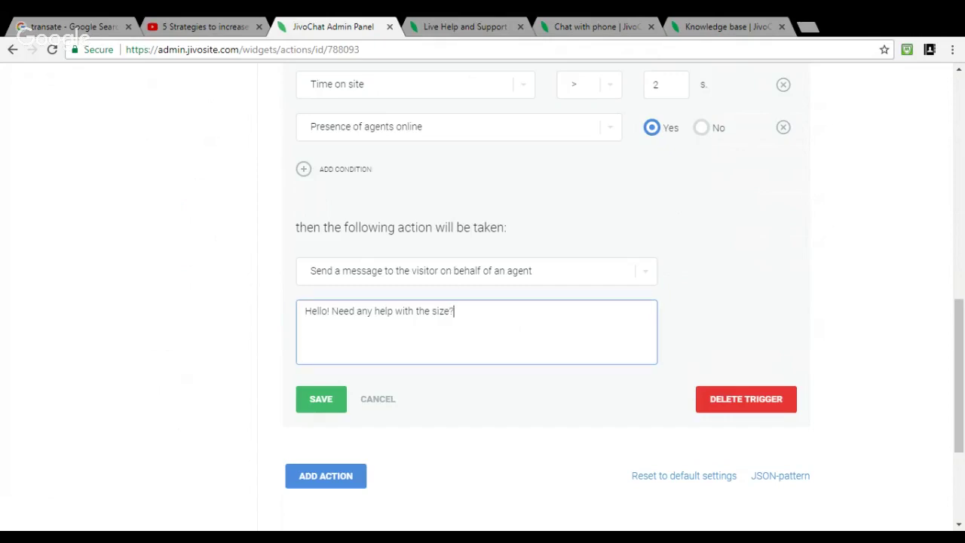
Step: Save the Shoes Style trigger with its agent message about help with the size and look over the channel's trigger list
scroll(502, 338, "down", 3)
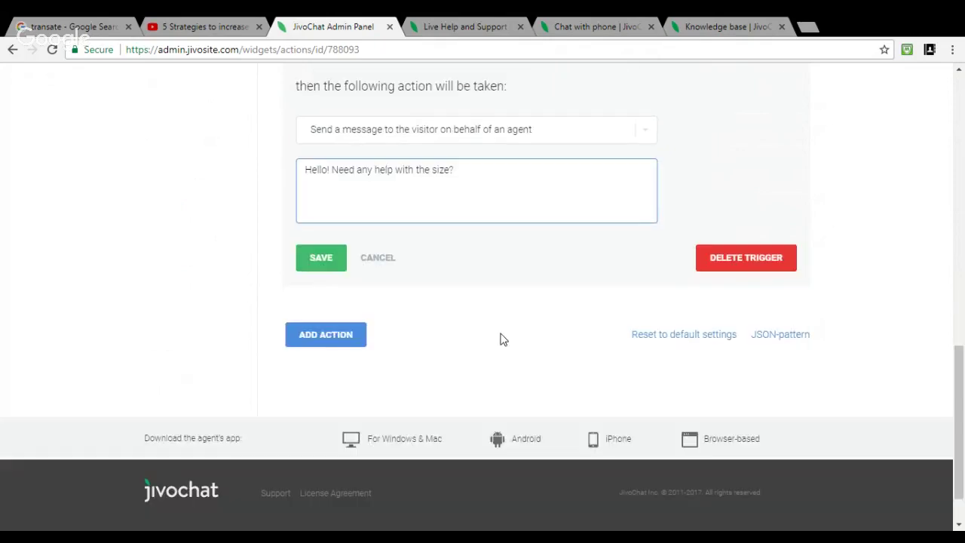
left_click(321, 260)
scroll(405, 300, "up", 3)
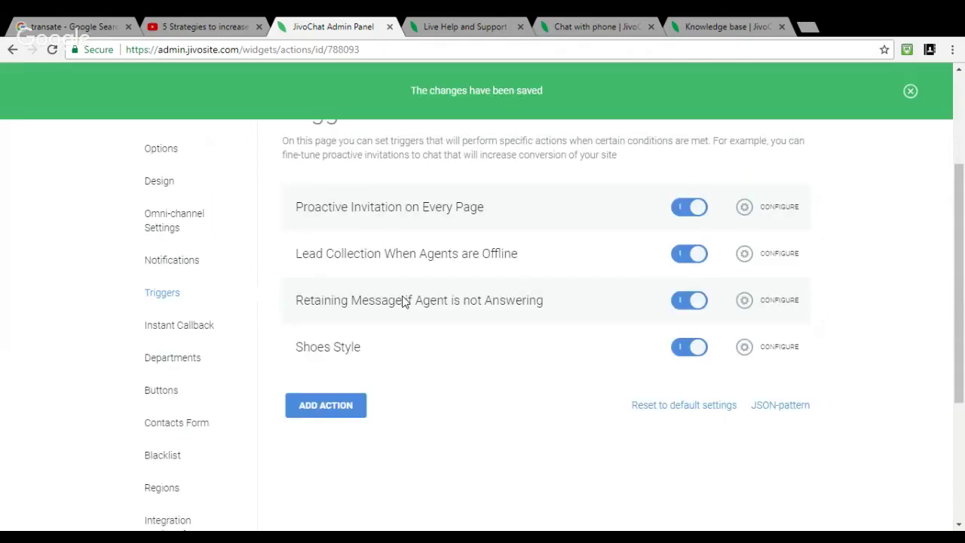
scroll(405, 300, "up", 1)
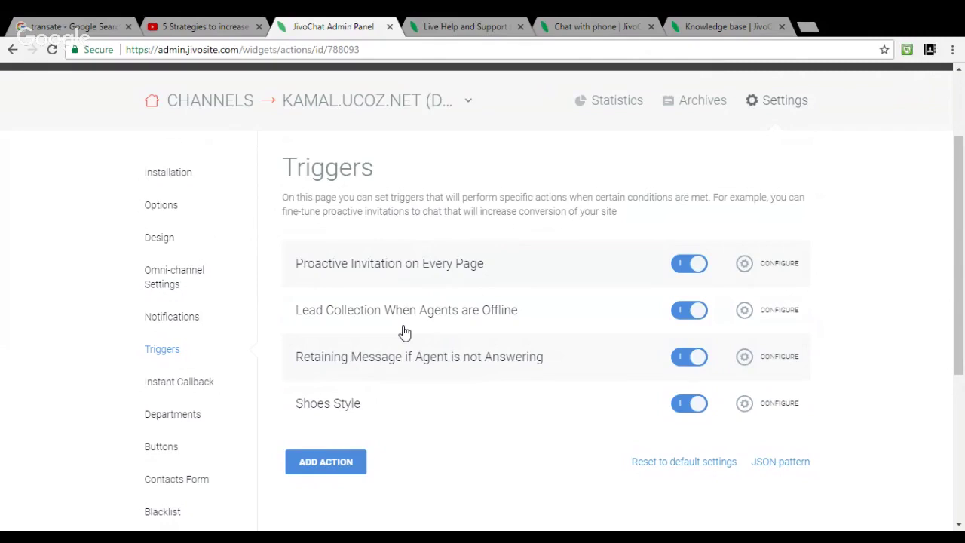
scroll(405, 332, "down", 2)
scroll(405, 331, "up", 3)
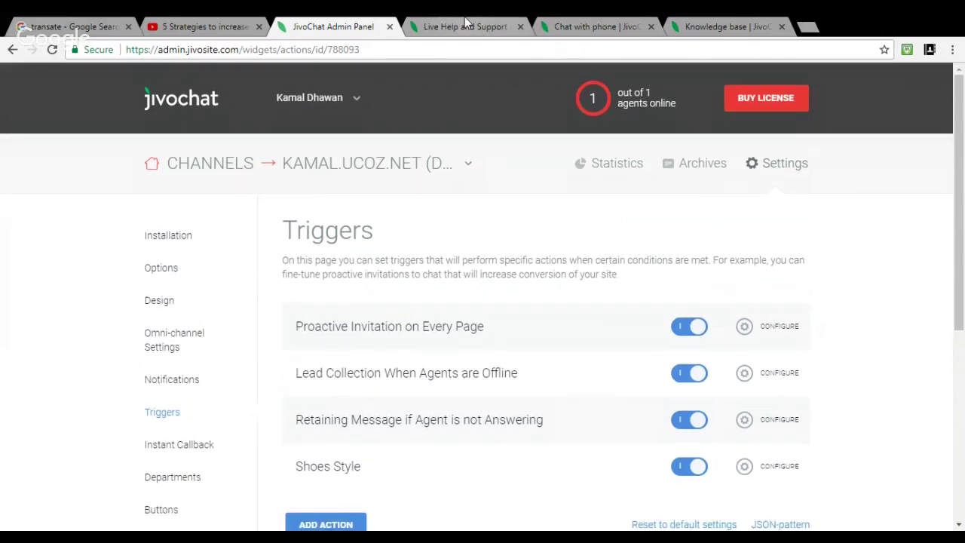
Step: Switch to the JivoChat features page, view the trigger example section and close the chat window covering it
left_click(464, 22)
scroll(314, 307, "down", 2)
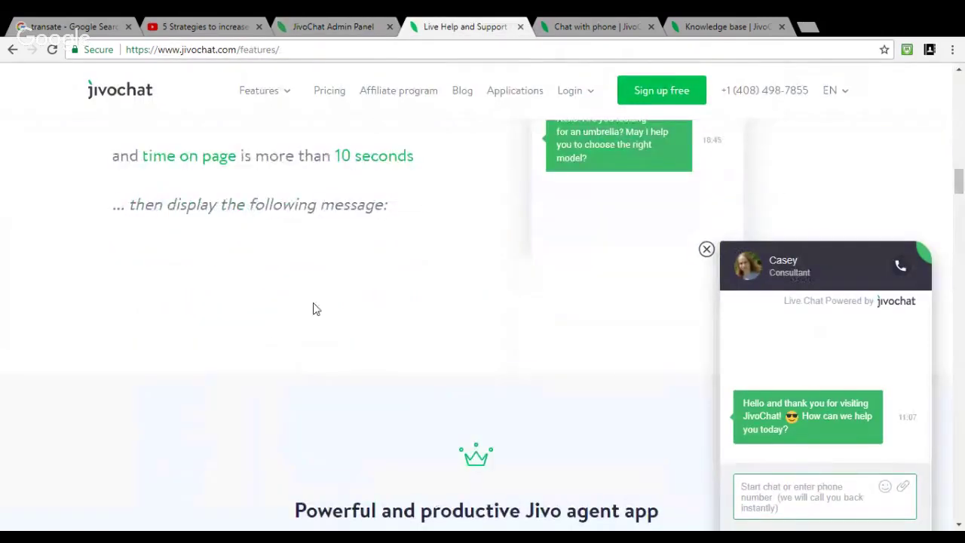
left_click(706, 249)
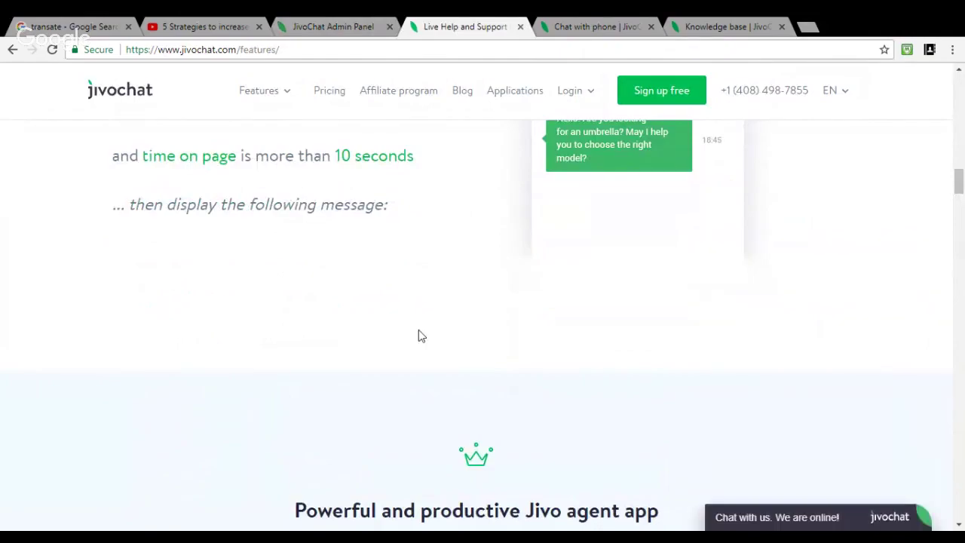